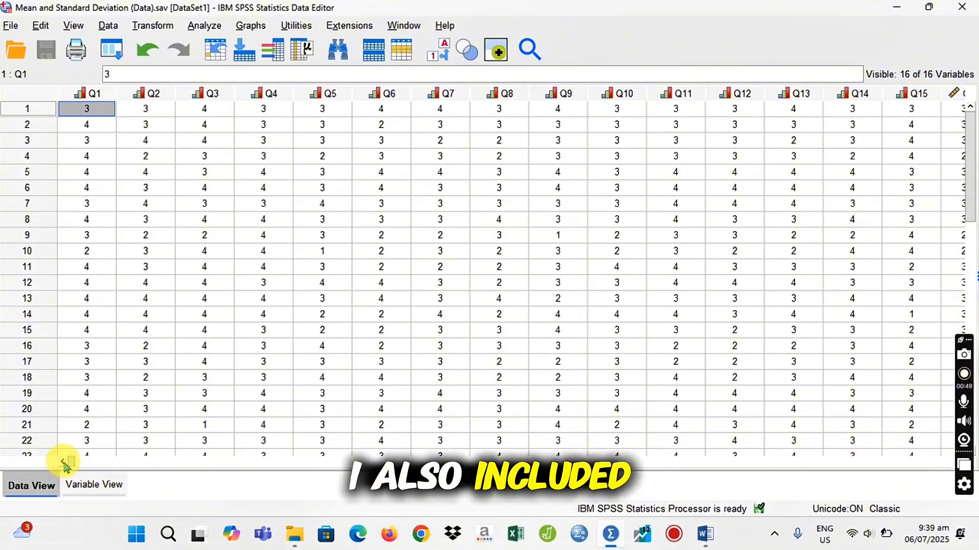
Review the QMean column in the data and the definitions of all variables.
left_click_drag(67, 465, 206, 463)
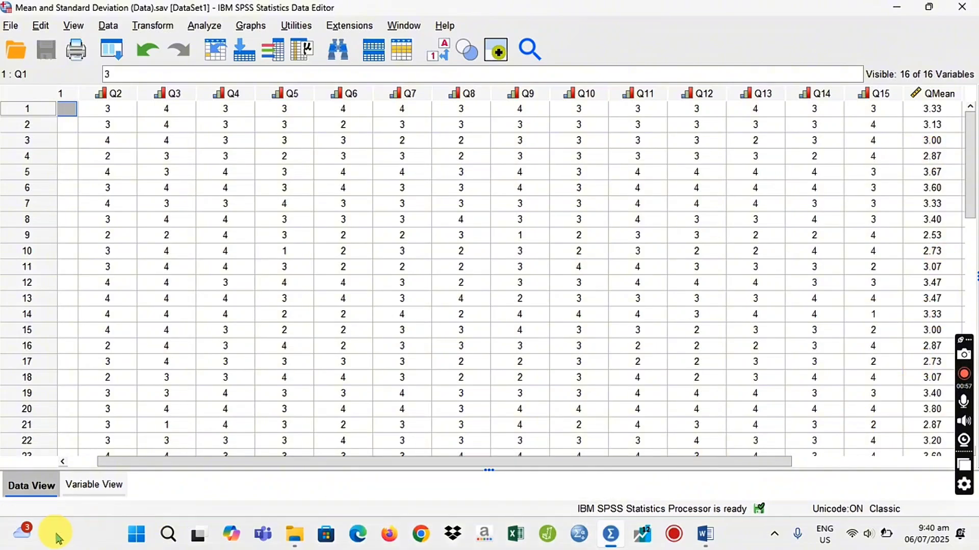
left_click(81, 484)
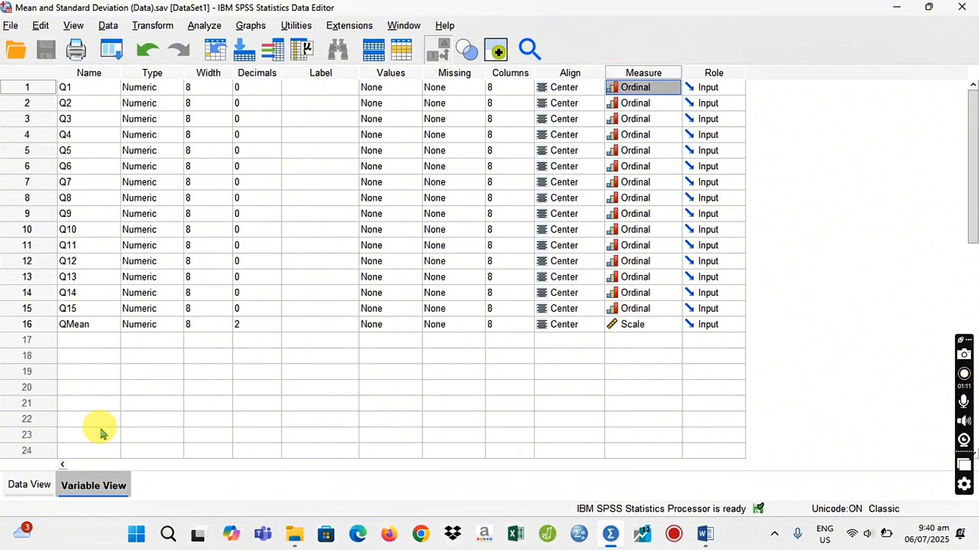
left_click(29, 484)
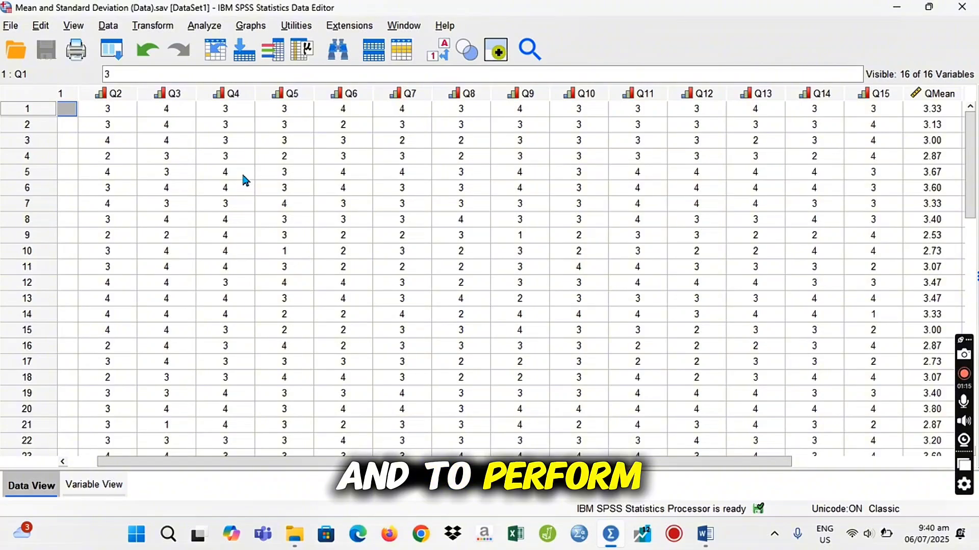
Start a Descriptives analysis and add all variables, Q1 to Q15 and QMean, to the analysis list.
left_click(209, 30)
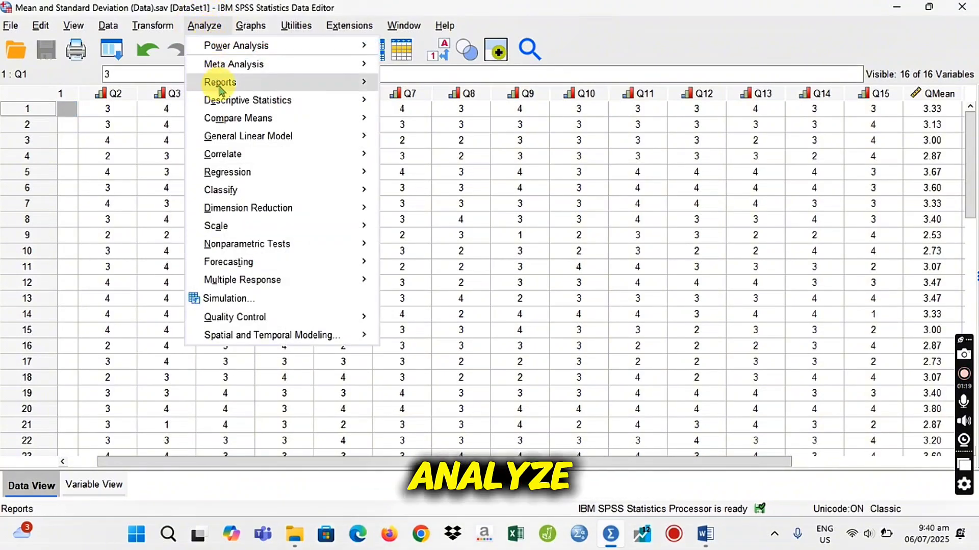
mouse_move(229, 104)
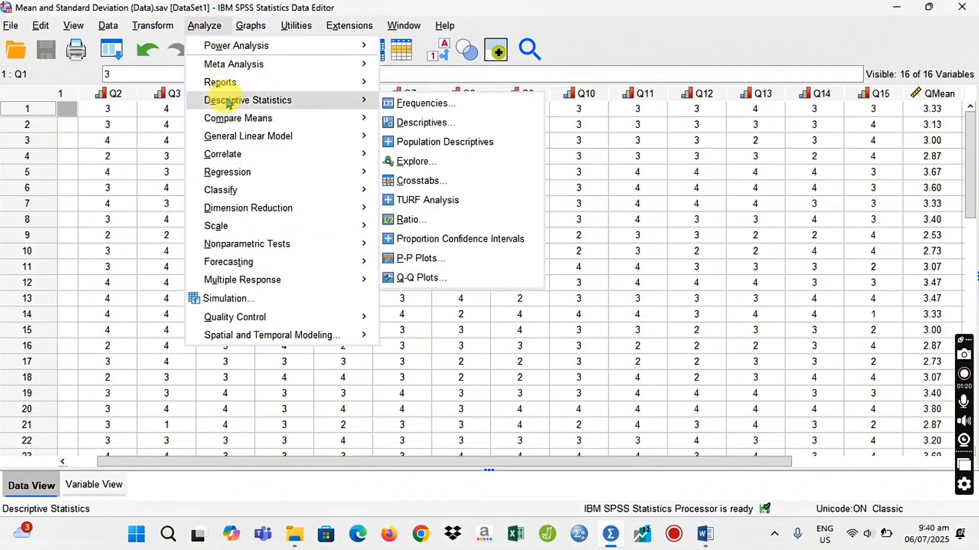
left_click(424, 123)
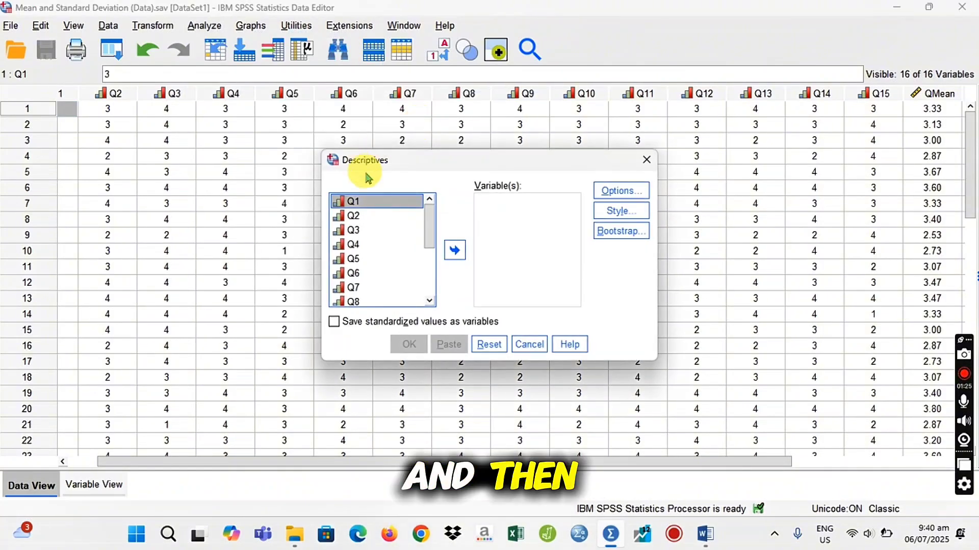
left_click(368, 203)
key("ctrl+a")
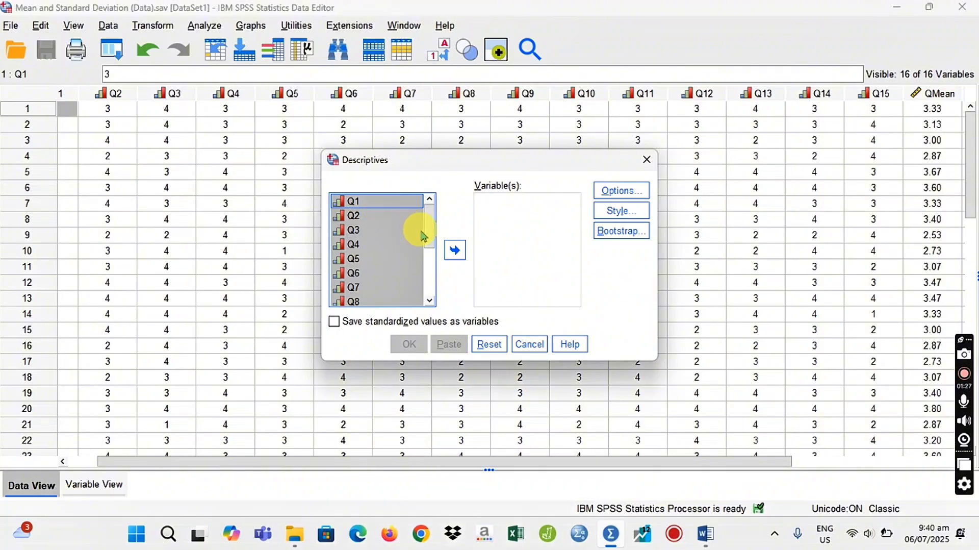
left_click(456, 250)
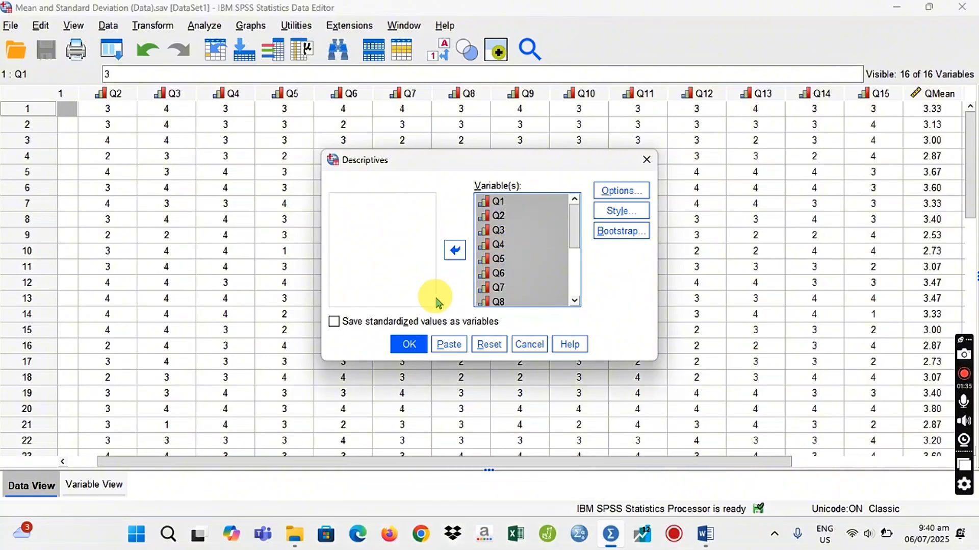
Exclude Minimum and Maximum from the statistics, keeping Mean and Std. deviation, and run the Descriptives analysis.
left_click(621, 190)
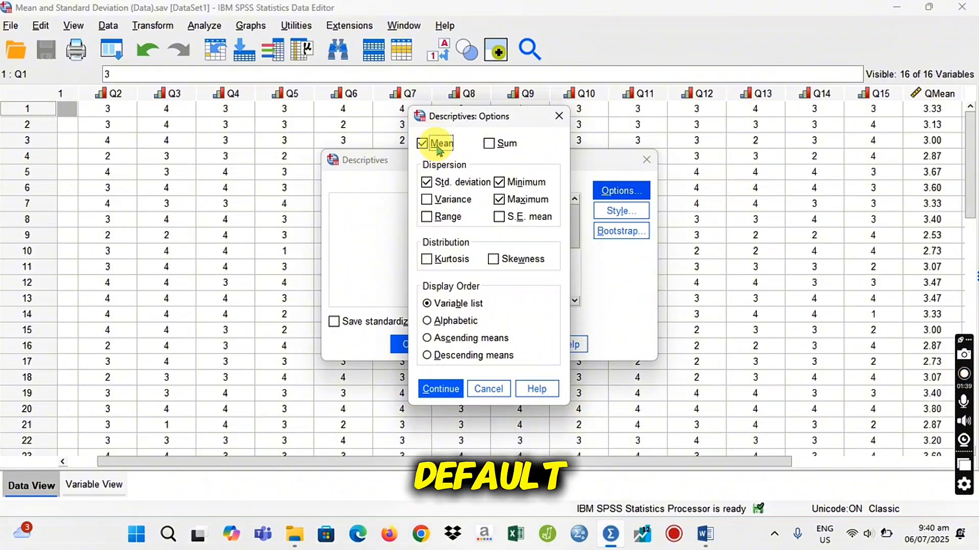
left_click(500, 182)
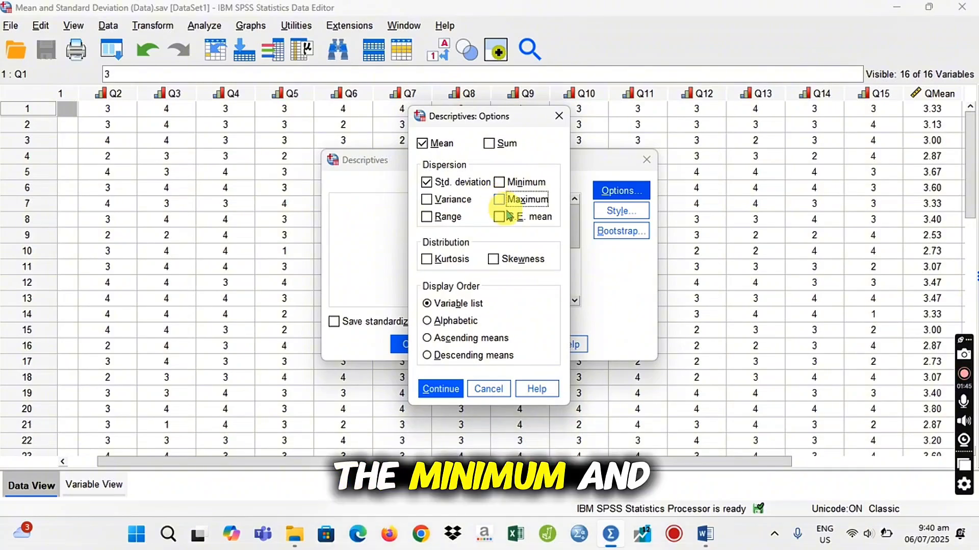
left_click(441, 389)
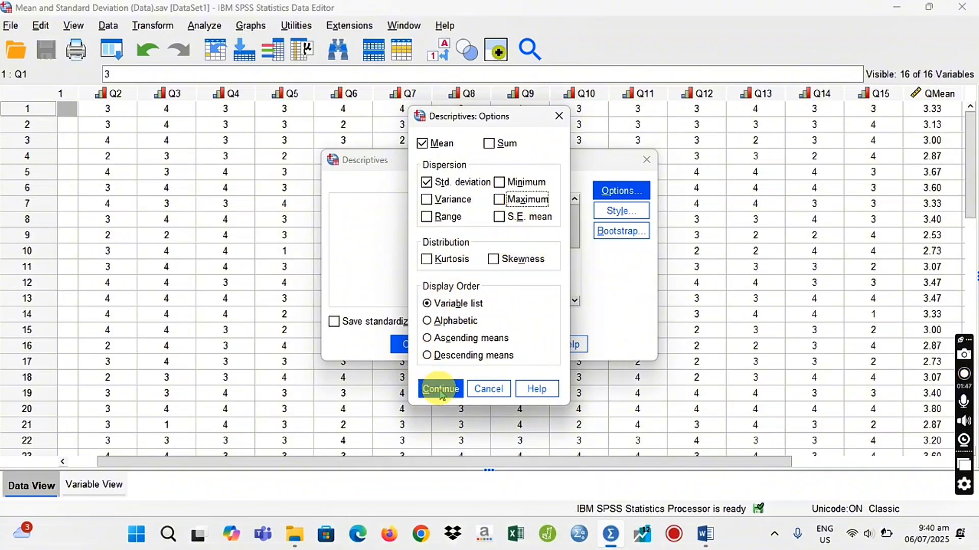
left_click(410, 343)
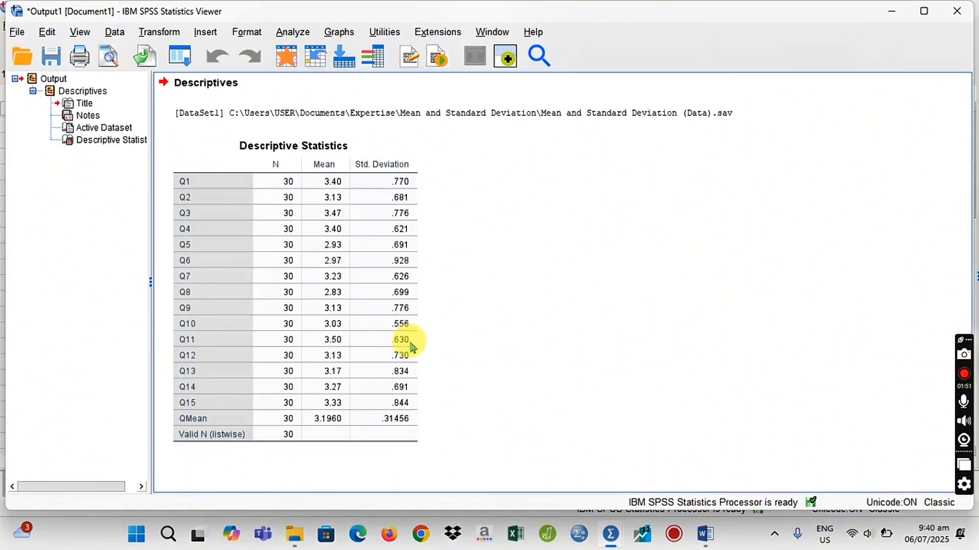
Copy the Descriptive Statistics table from the output.
left_click(413, 348)
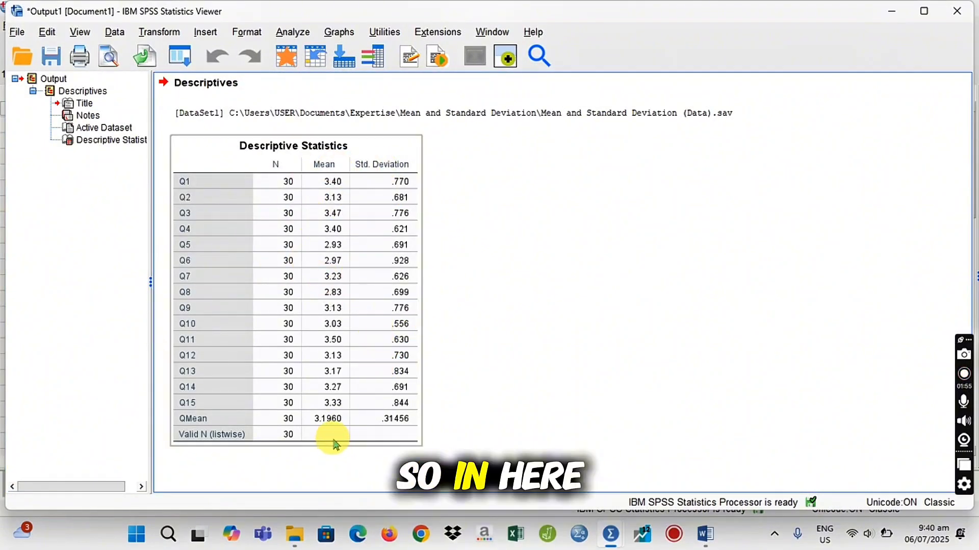
right_click(367, 213)
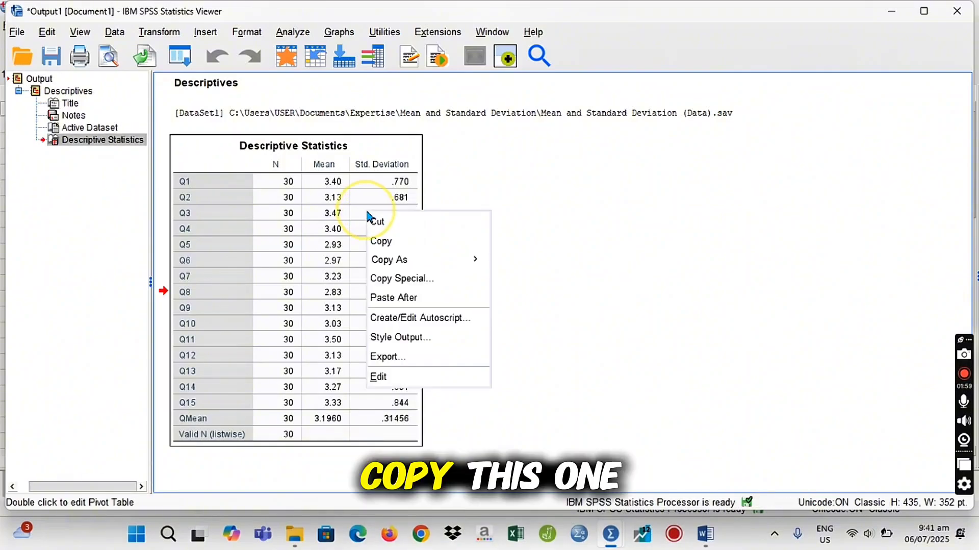
left_click(395, 241)
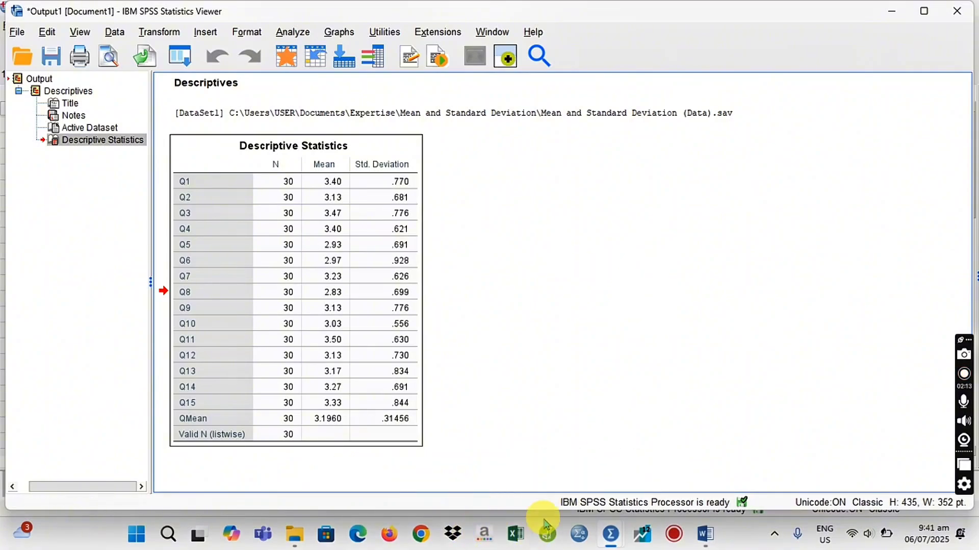
Minimize the SPSS windows, switch to Excel and create a blank workbook.
left_click(893, 11)
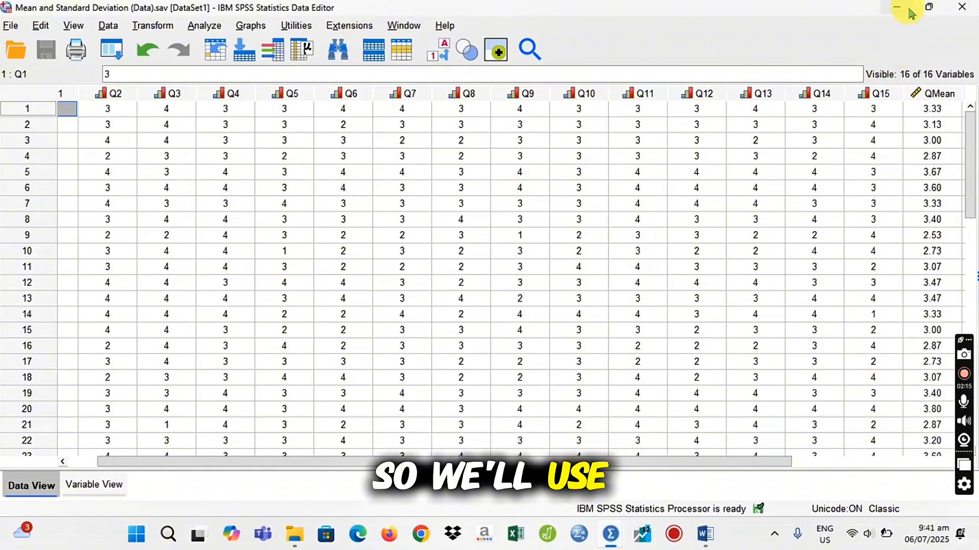
left_click(897, 7)
left_click(519, 541)
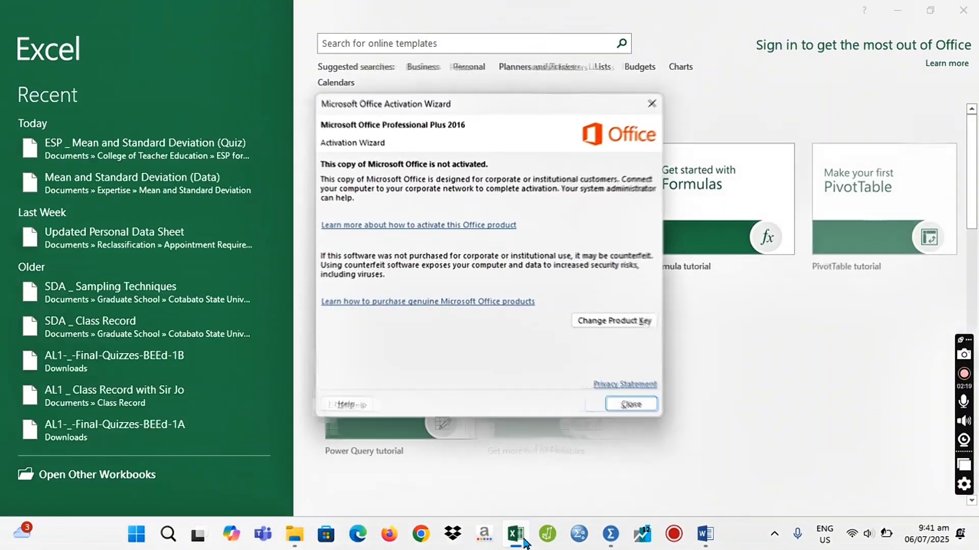
left_click(632, 404)
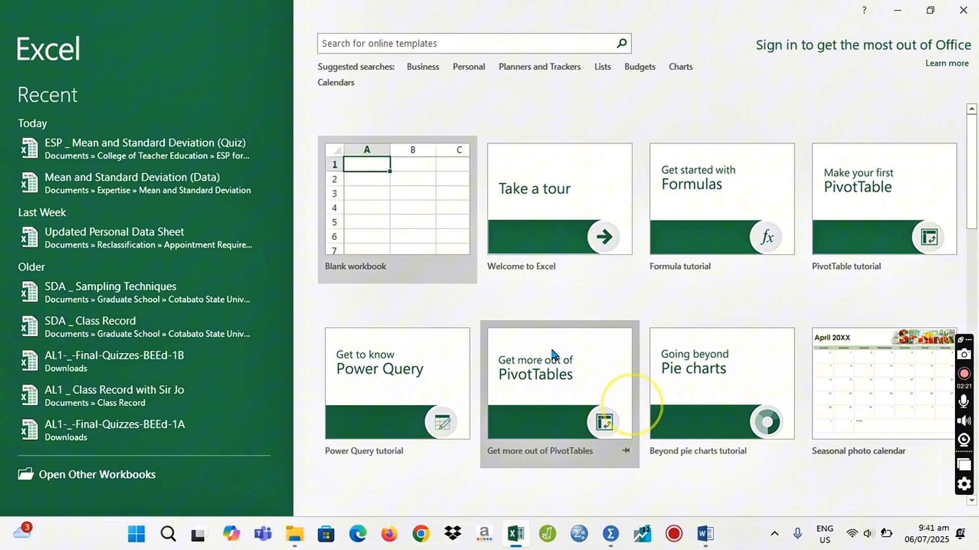
left_click(406, 187)
left_click(405, 182)
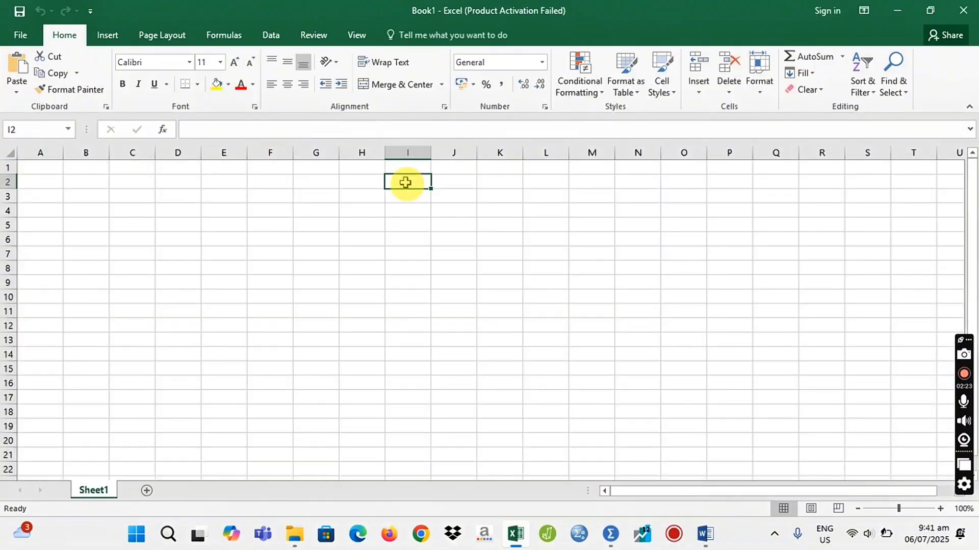
Paste the copied Descriptive Statistics table into the sheet starting at cell B2.
left_click(91, 183)
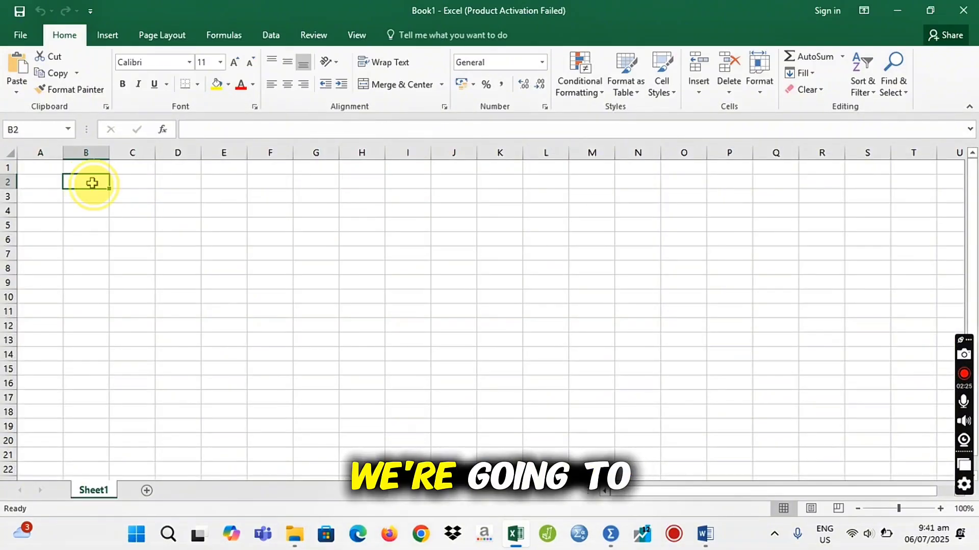
right_click(92, 183)
left_click(122, 249)
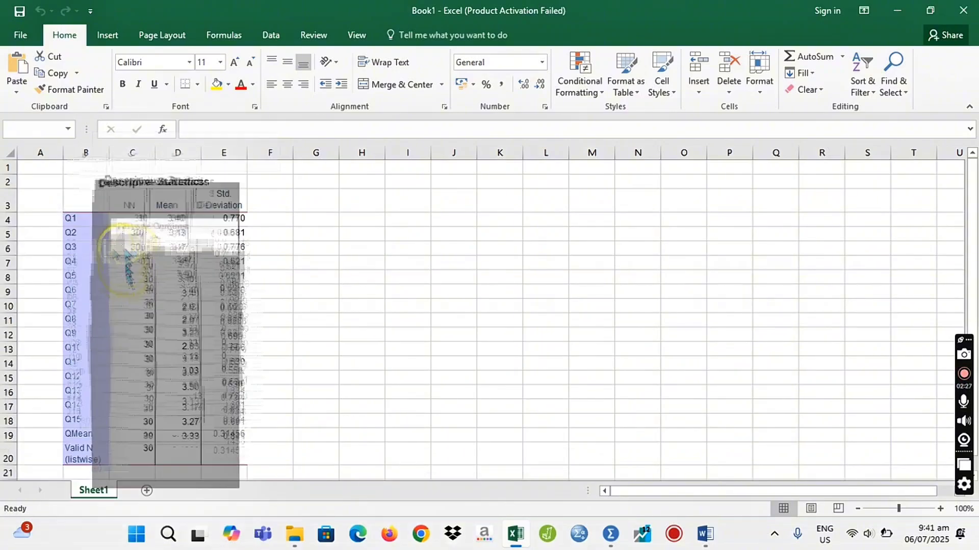
left_click(440, 243)
Delete the QMean and Valid N (listwise) rows, rows 19 and 20, from the sheet.
scroll(426, 255, "down", 2)
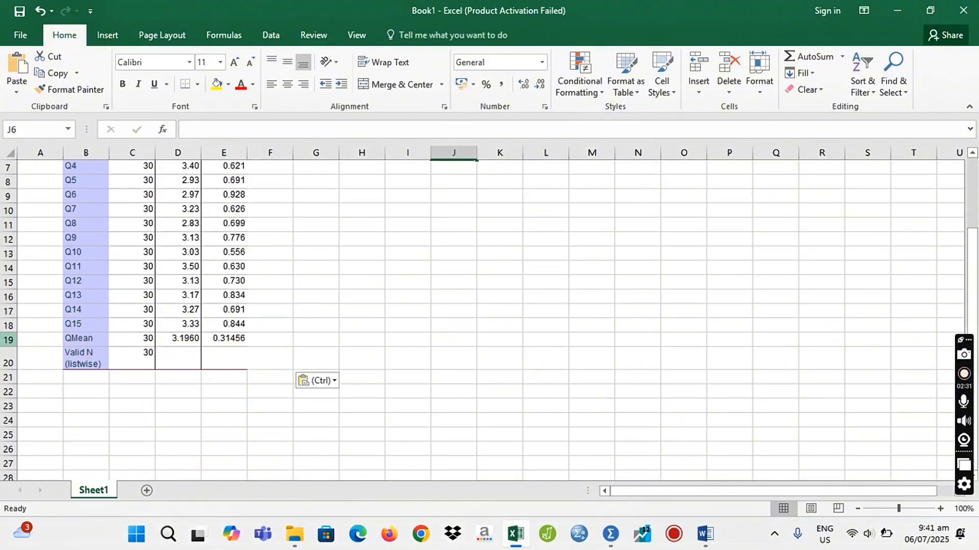
left_click_drag(9, 337, 9, 356)
right_click(10, 357)
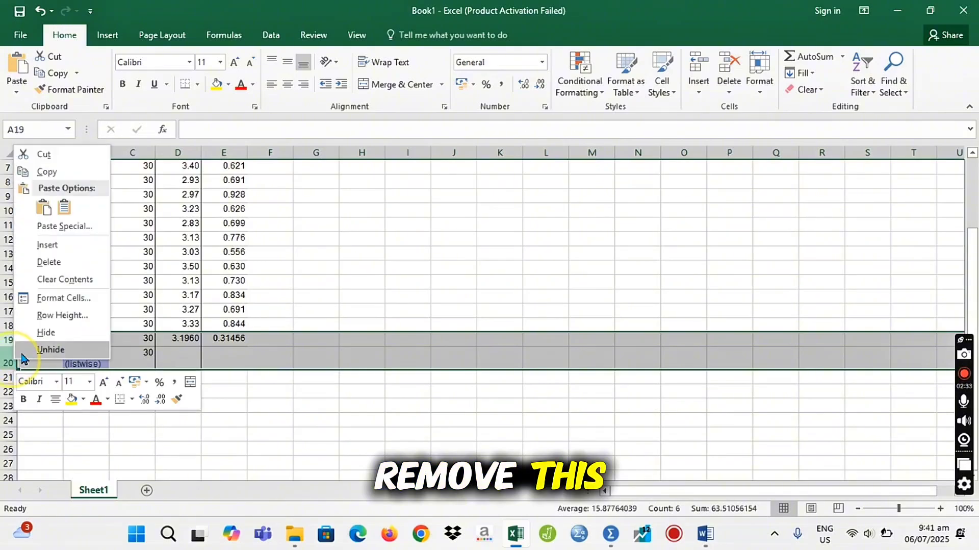
left_click(63, 262)
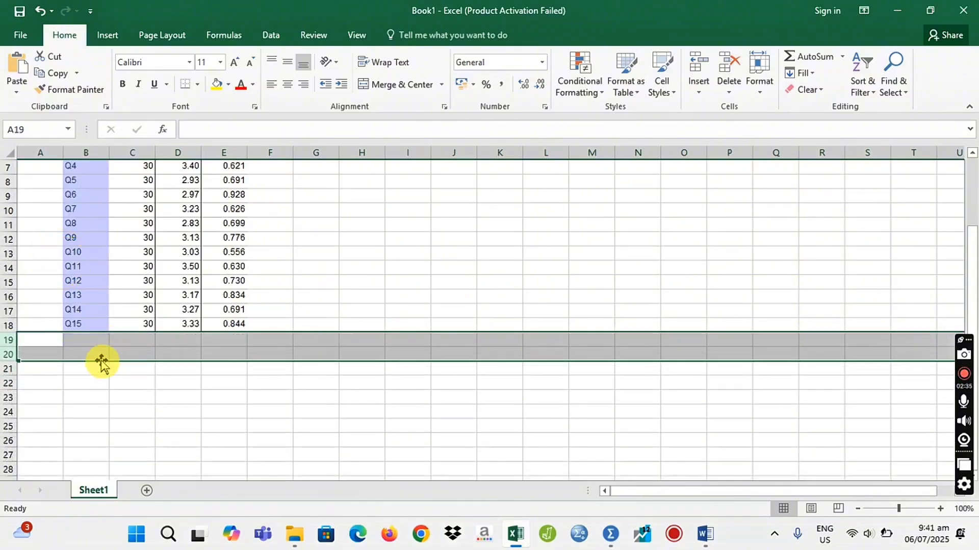
Enter the label "Overall" in cell B19 below Q15.
left_click(89, 339)
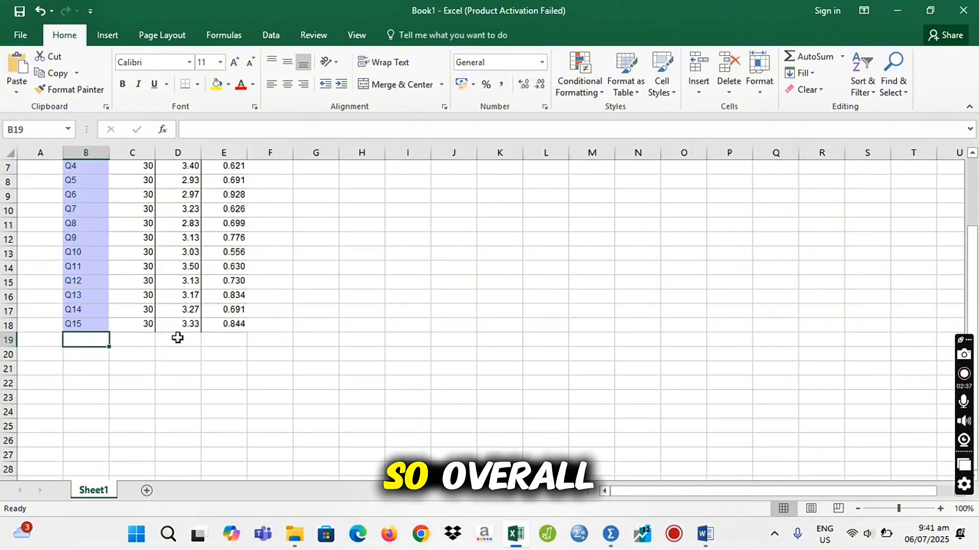
type("Over")
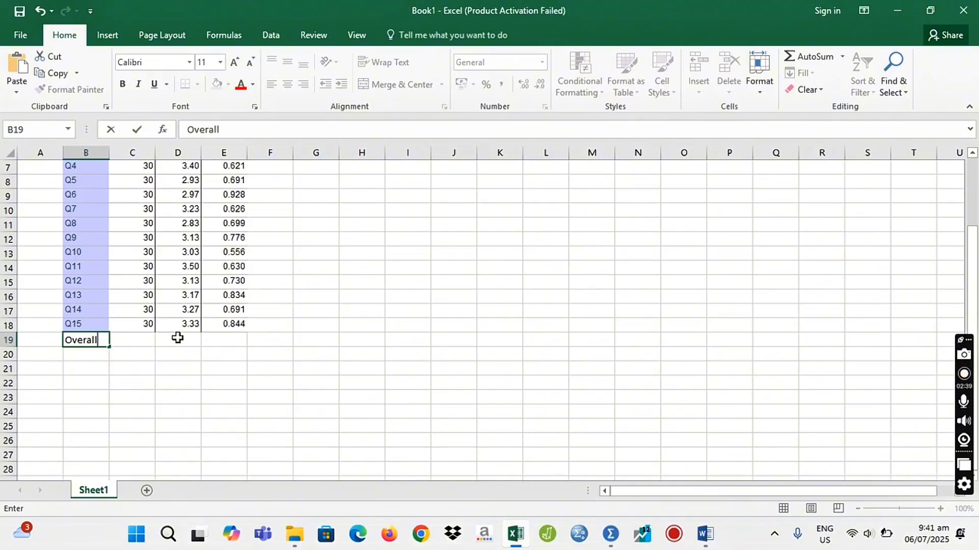
type("all")
left_click(185, 341)
Delete column C containing the N values from the sheet.
scroll(179, 306, "up", 2)
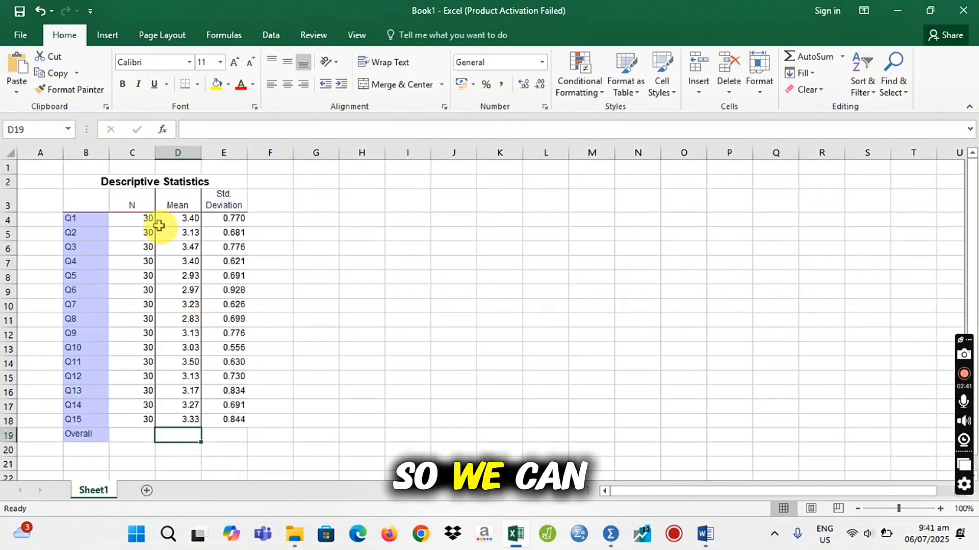
right_click(134, 152)
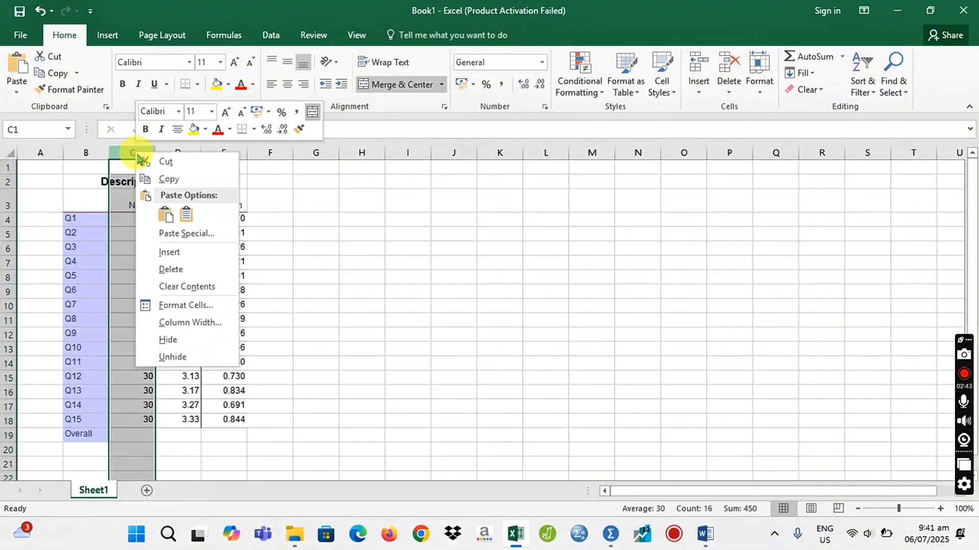
left_click(195, 270)
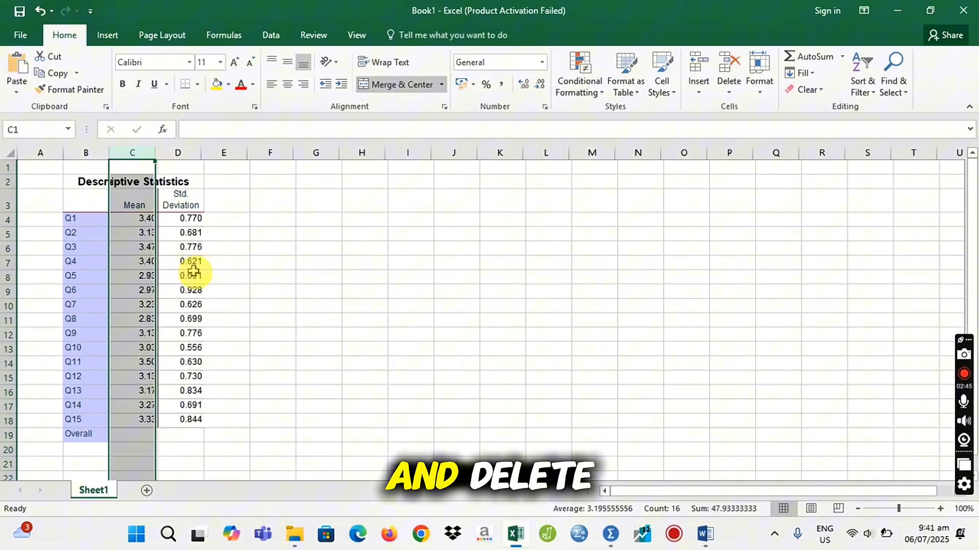
left_click(216, 450)
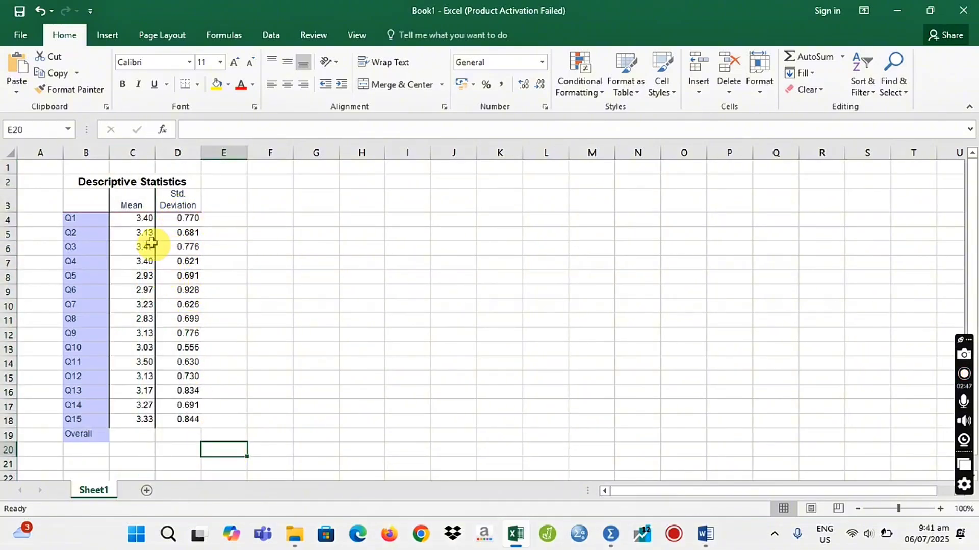
Center the Mean values in C4:C18 and the Std. Deviation values in D4:D18, keeping three decimals for the deviations.
left_click_drag(140, 217, 139, 418)
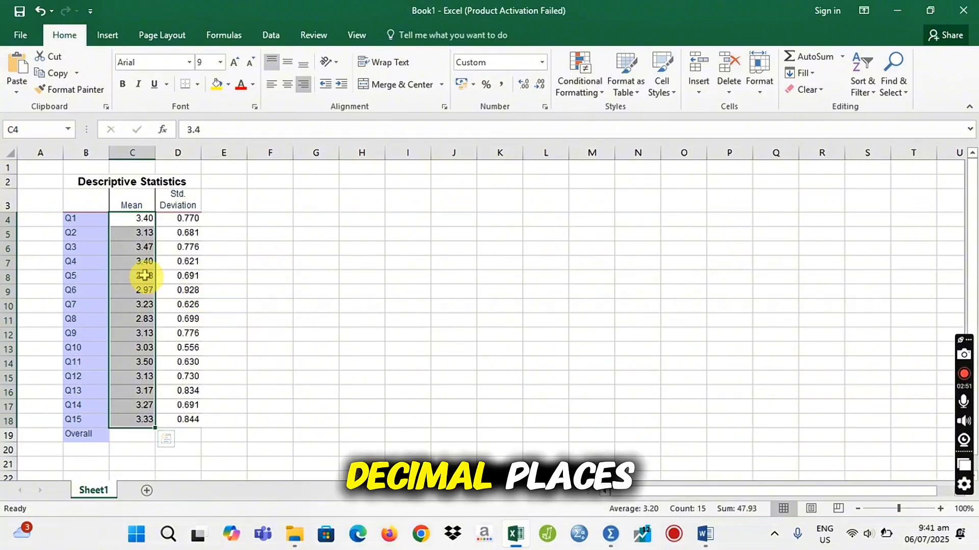
left_click(289, 85)
left_click_drag(195, 217, 187, 419)
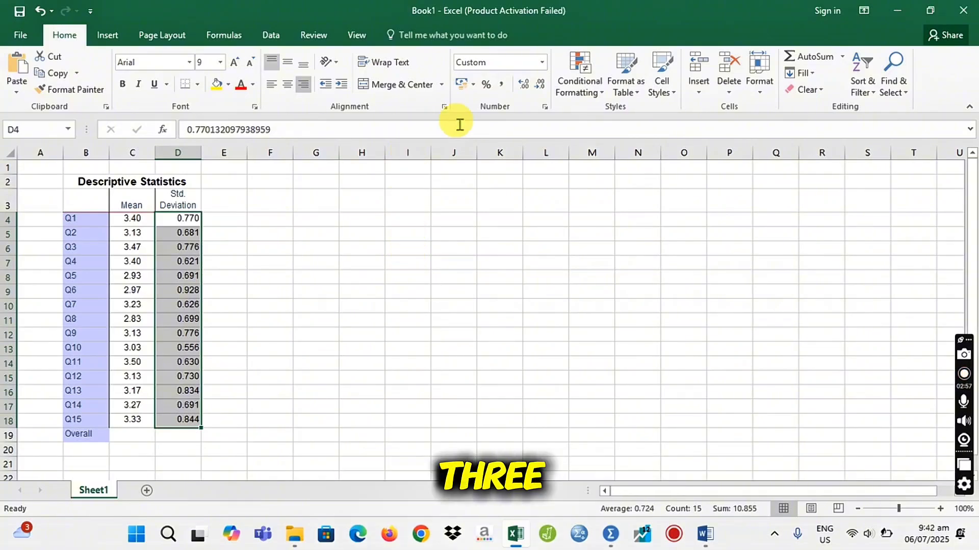
left_click(538, 85)
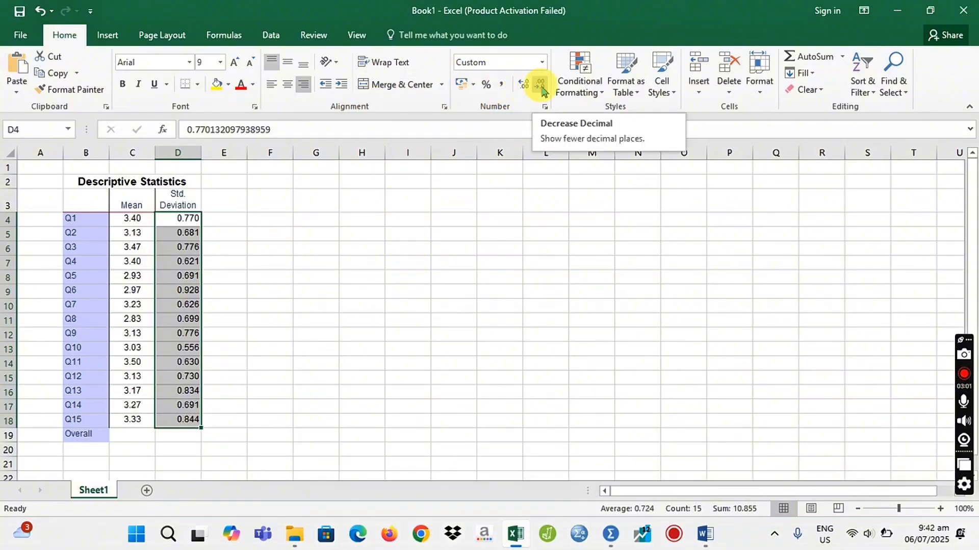
left_click(524, 83)
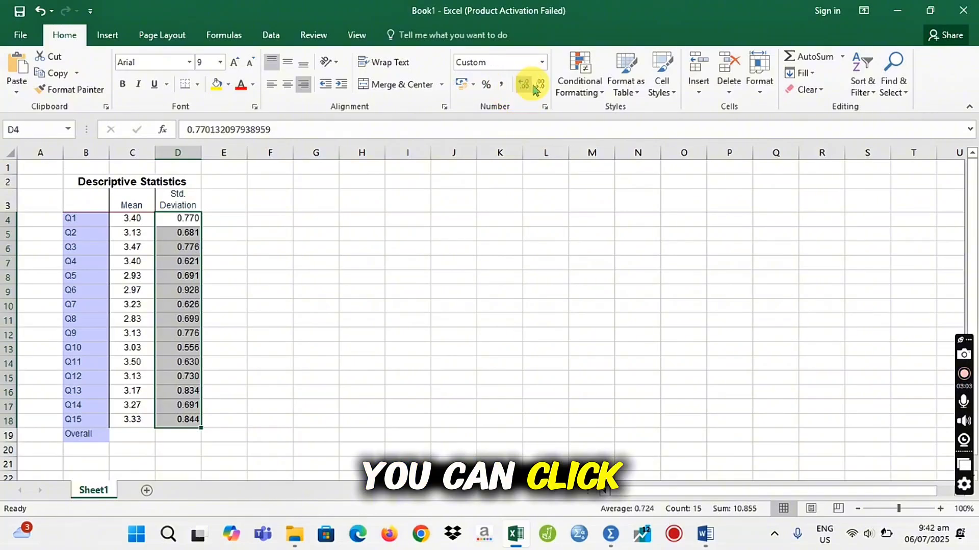
left_click(291, 86)
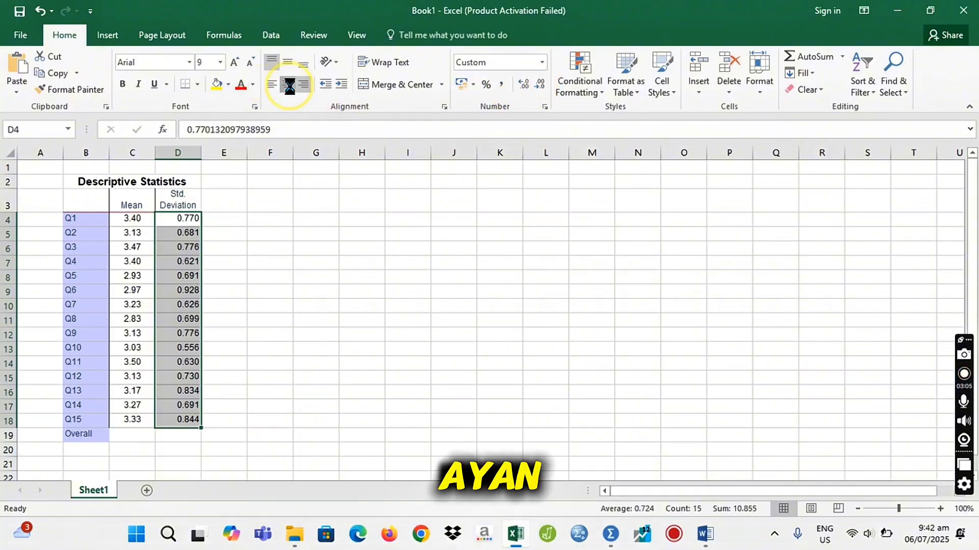
Widen column D so its header fits on one line, and calculate the overall mean in C19 with =AVERAGE(C4:C18).
left_click_drag(202, 156, 223, 153)
left_click(136, 432)
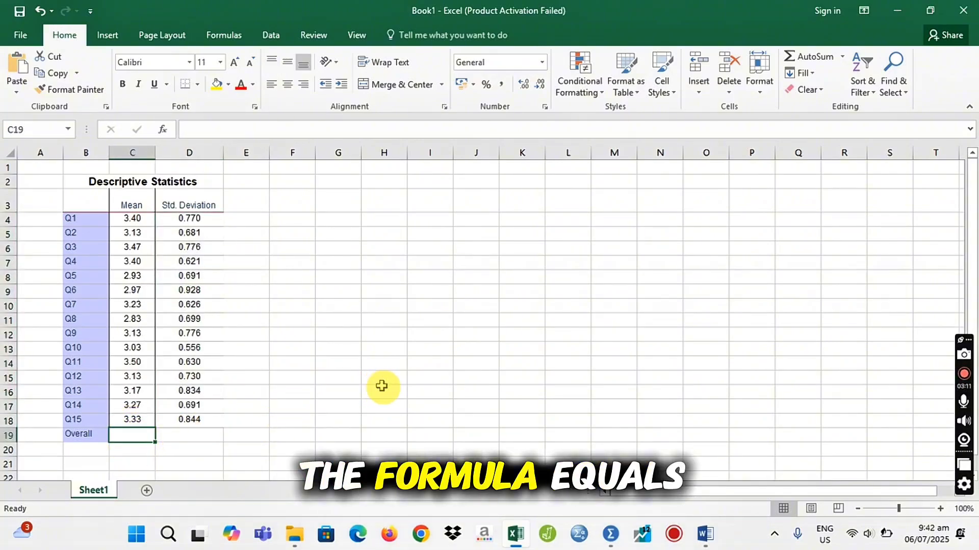
type("=aver")
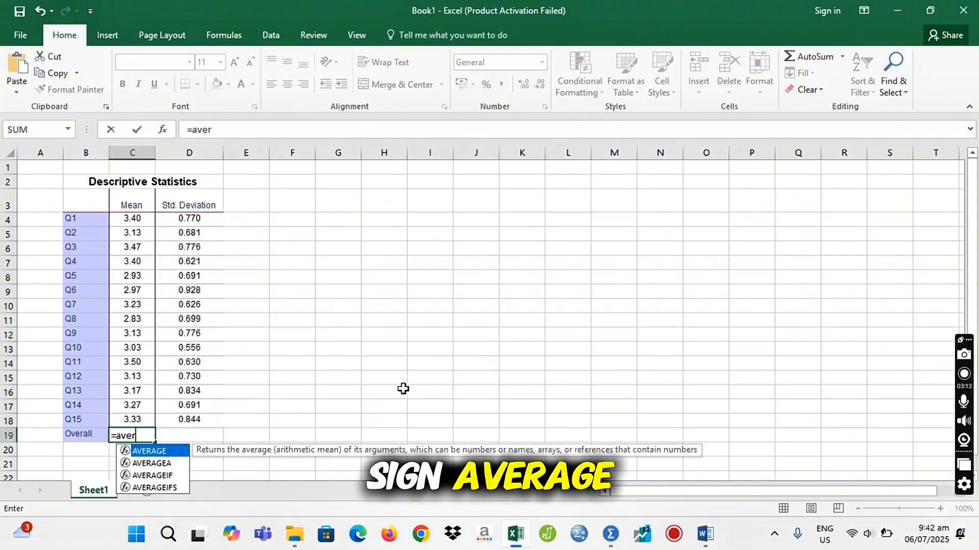
double_click(148, 451)
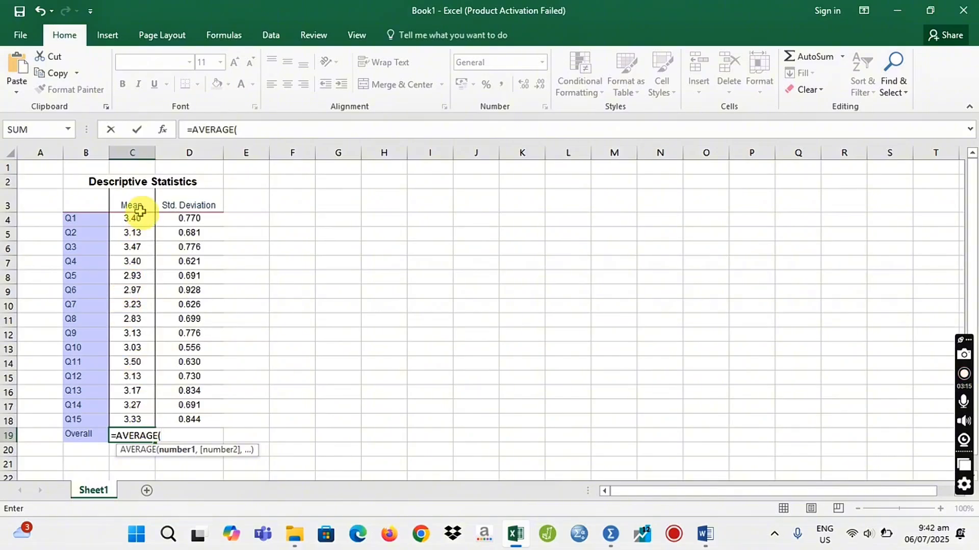
left_click_drag(137, 216, 133, 420)
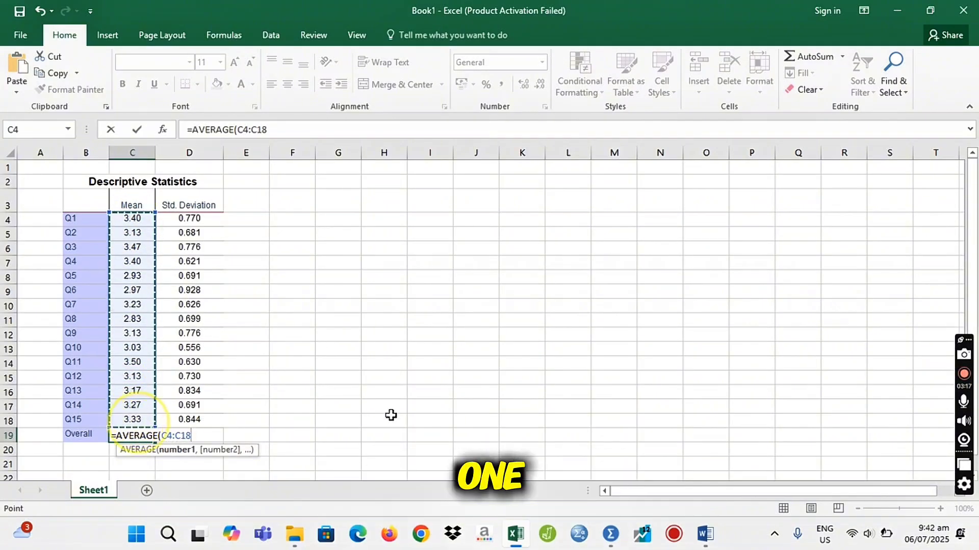
type(")")
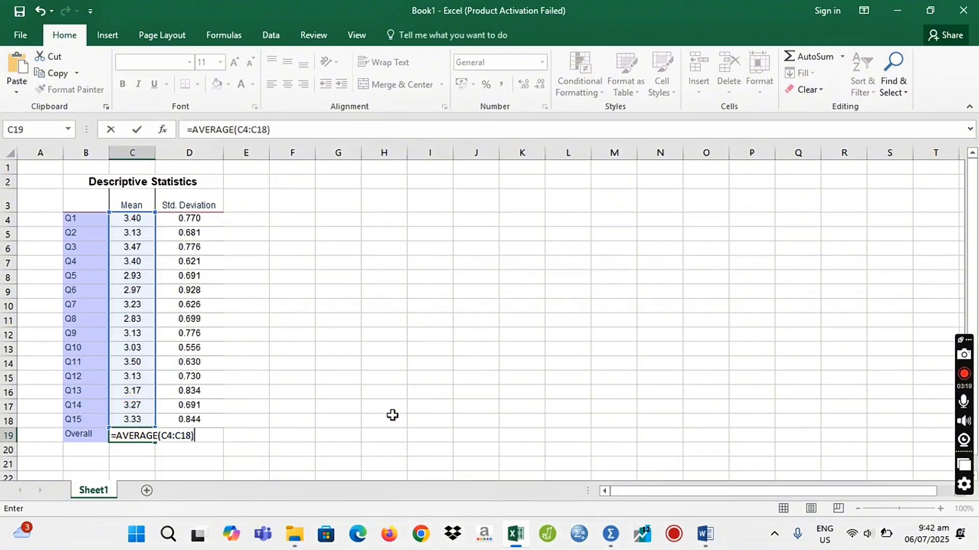
key("Return")
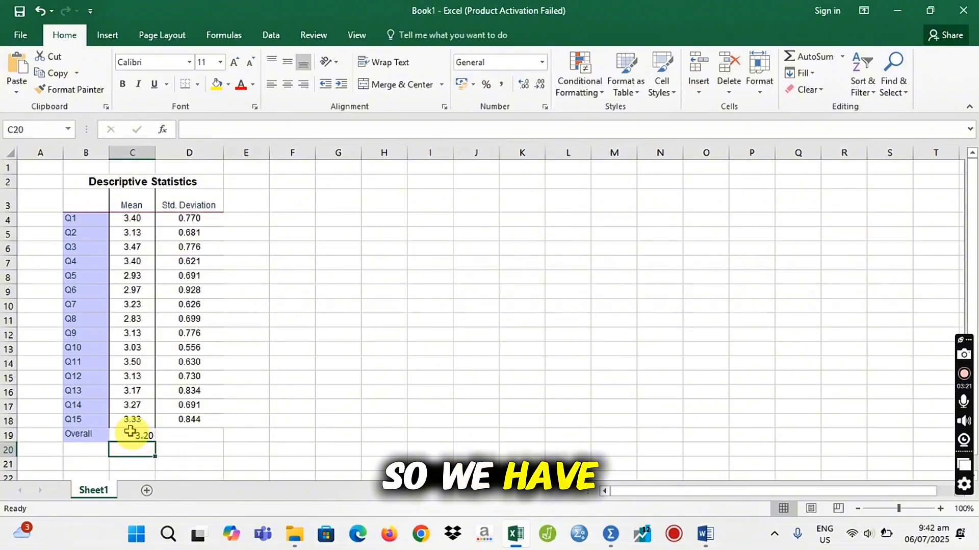
Center the overall mean in C19 and copy the cell with its formula and formatting to D19.
left_click(136, 433)
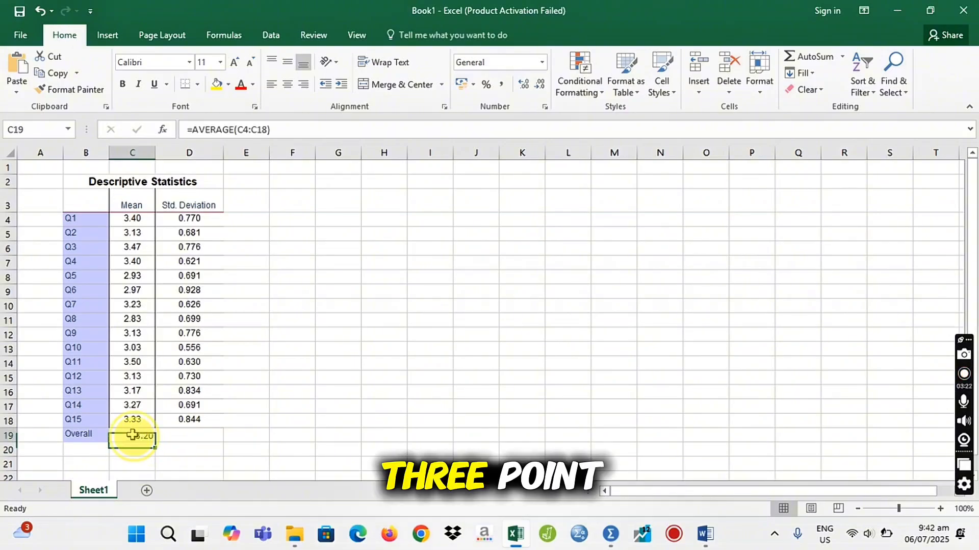
left_click(287, 87)
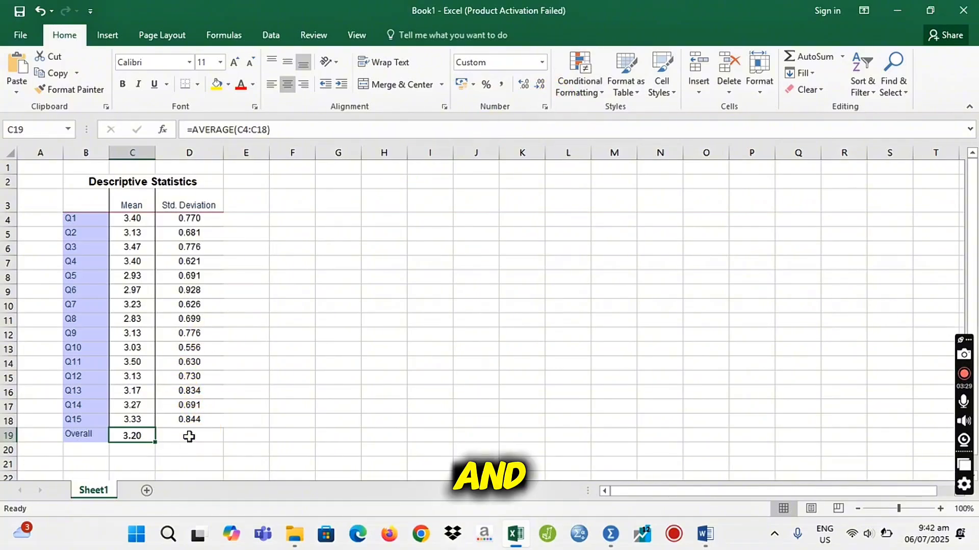
left_click(192, 434)
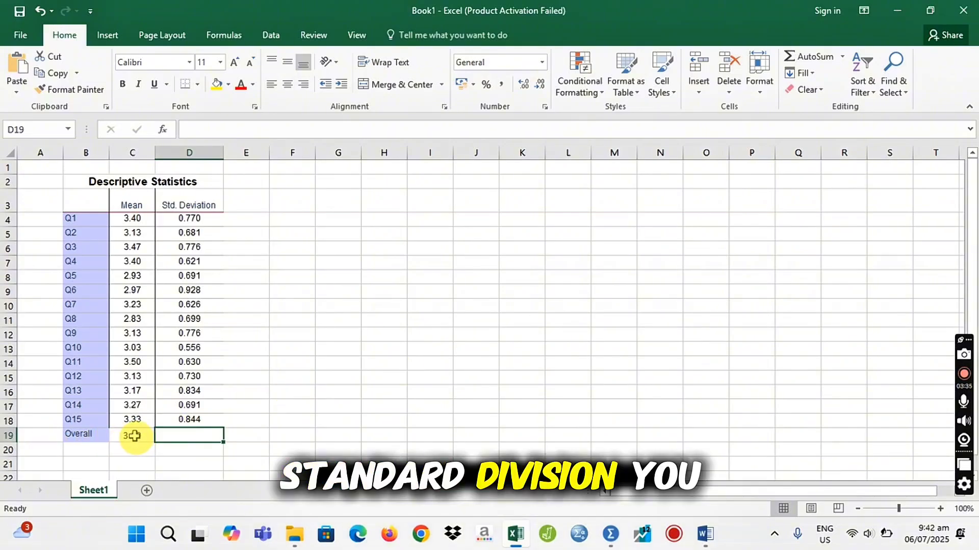
left_click(132, 436)
right_click(131, 440)
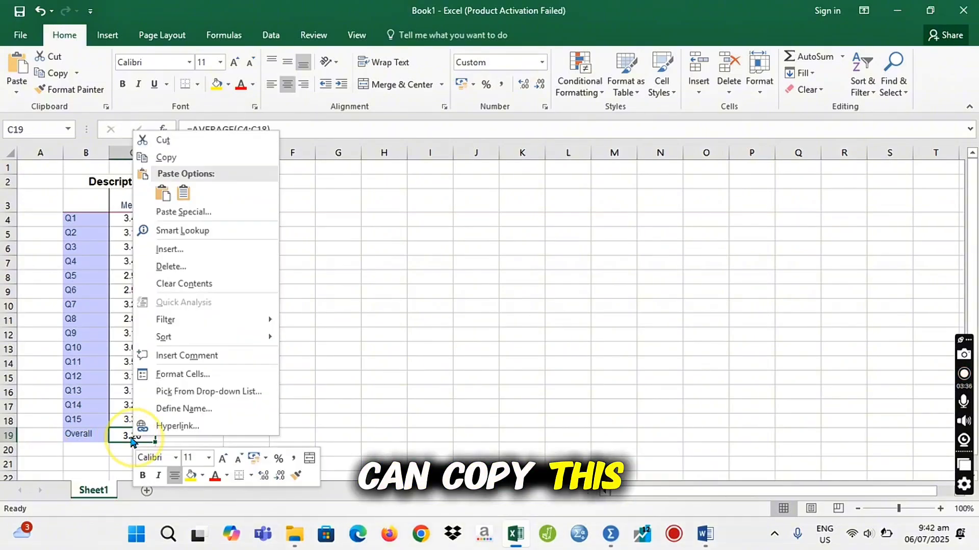
left_click(181, 157)
right_click(193, 433)
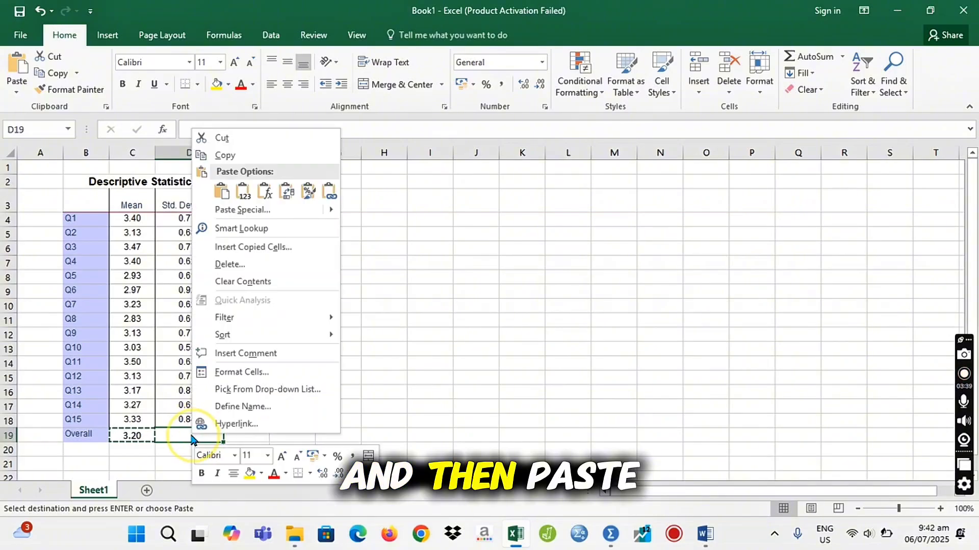
left_click(246, 198)
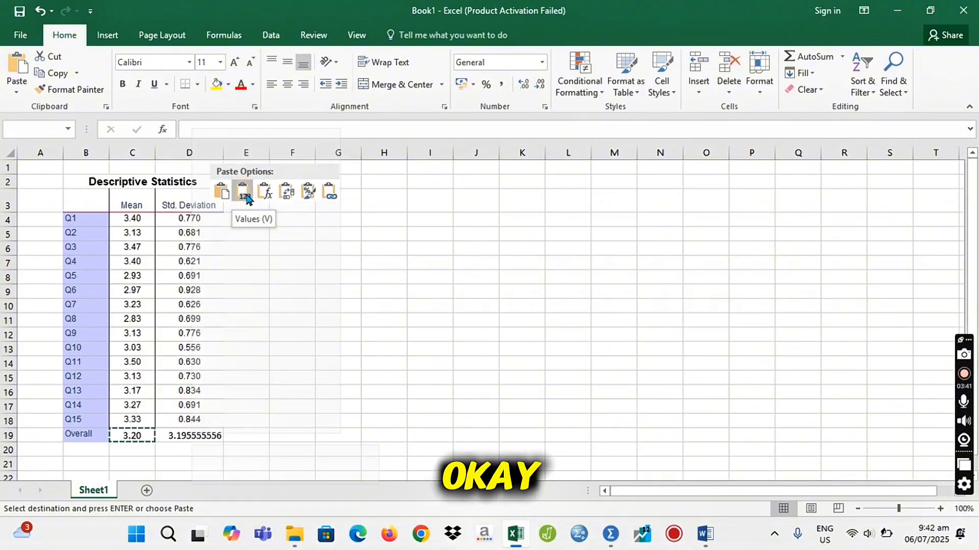
left_click(222, 192)
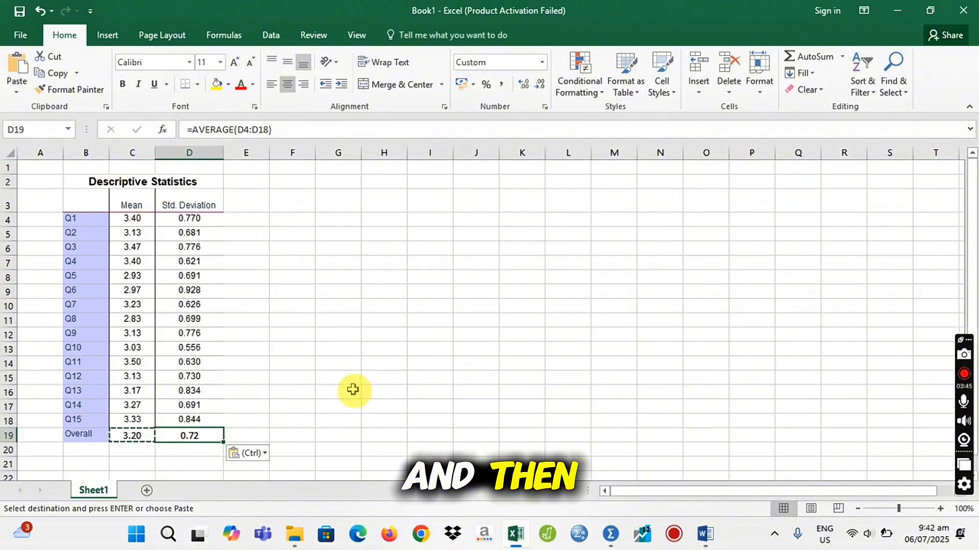
Show the overall standard deviation in D19 with three decimals.
left_click(540, 84)
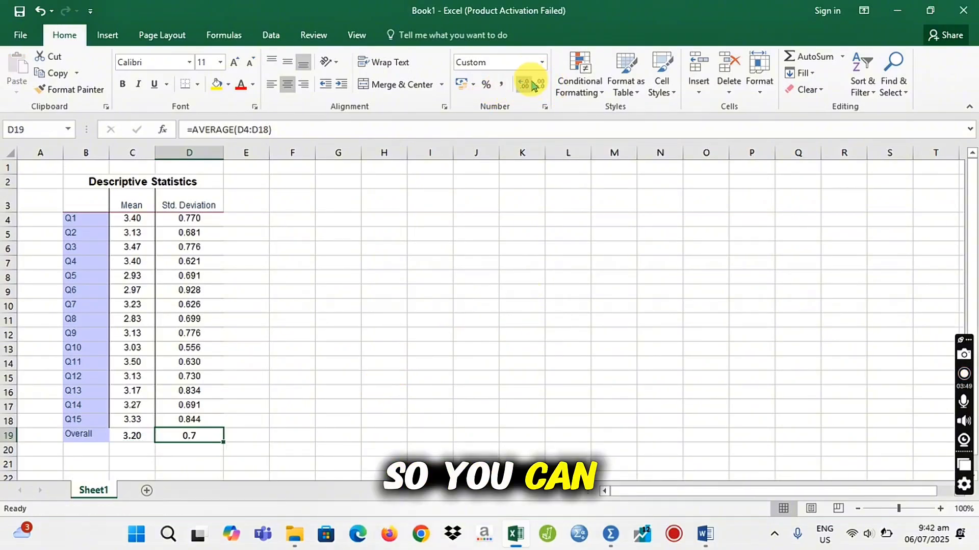
left_click(524, 84)
left_click(524, 83)
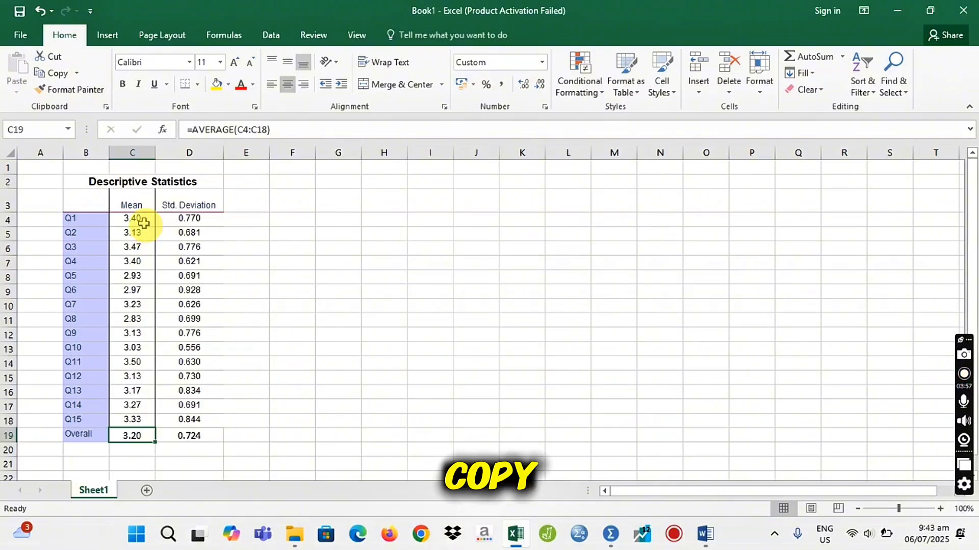
Compare Q1's mean and standard deviation with Table 2 in the Word document, and examine the legend of mean ranges.
left_click(133, 218)
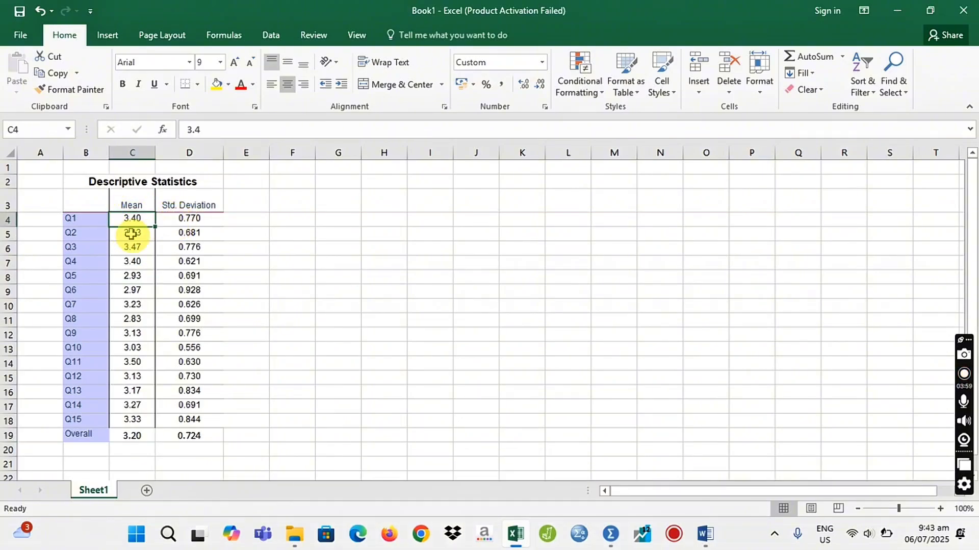
left_click(187, 220)
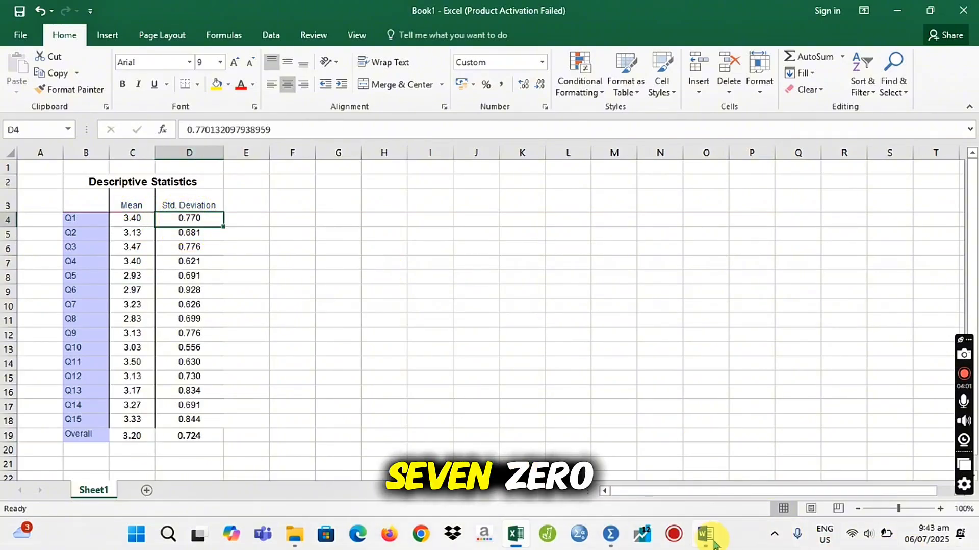
left_click(705, 534)
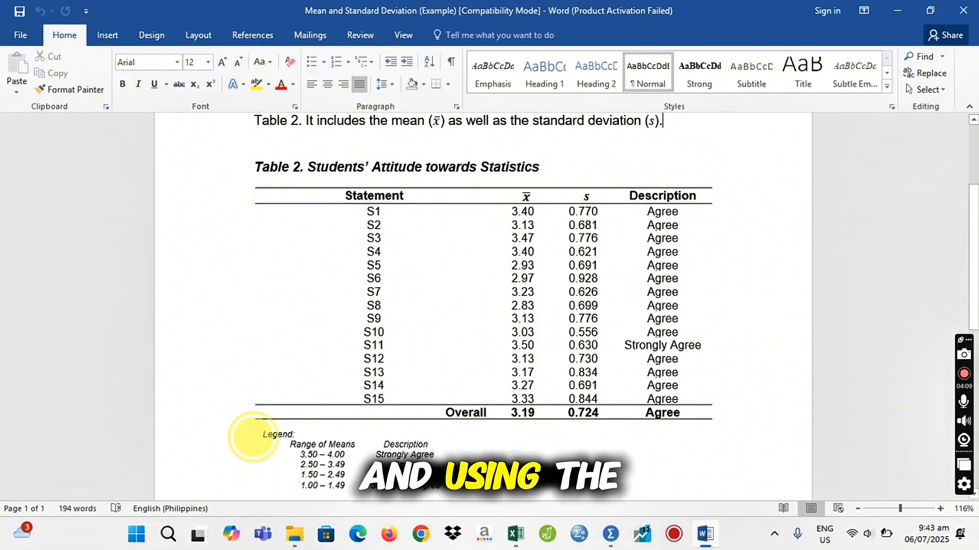
left_click_drag(253, 436, 427, 485)
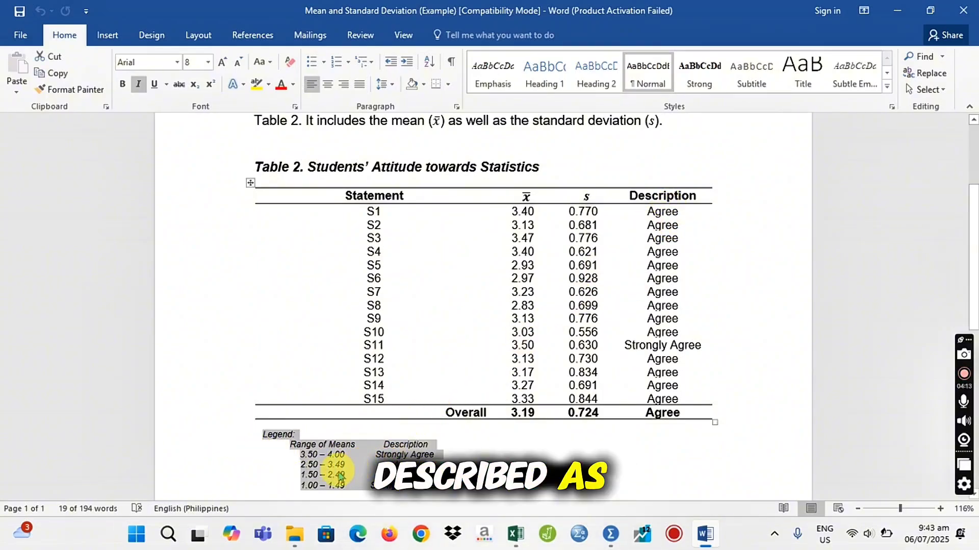
Set the Overall mean in Table 2 to 3.20.
left_click(536, 409)
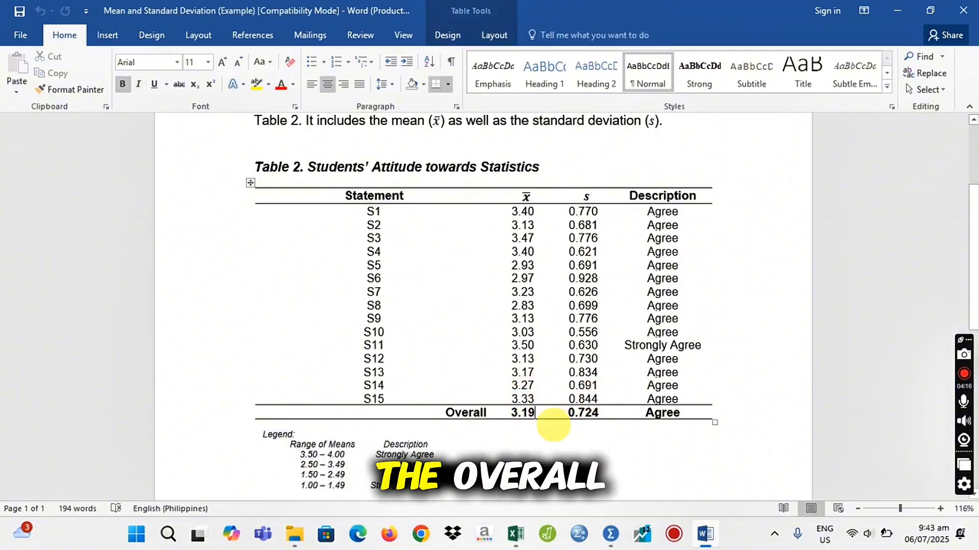
left_click(536, 414)
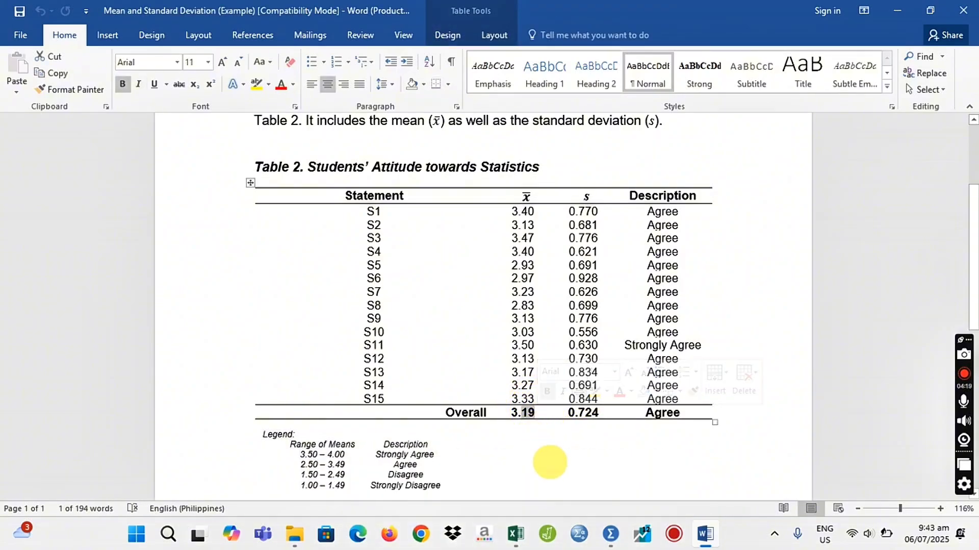
key("BackSpace")
key("BackSpace")
type("20")
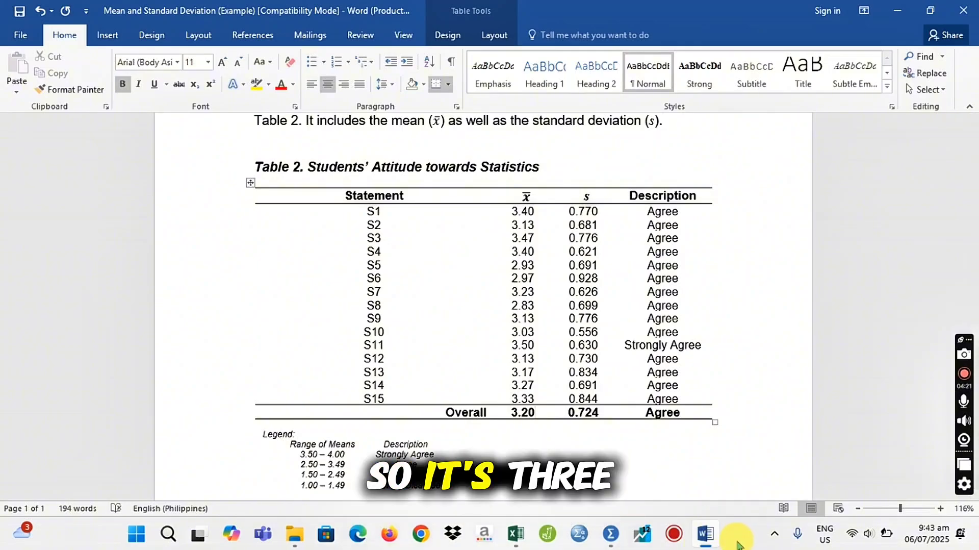
Check the overall standard deviation in Excel against the Overall row of Table 2 in Word, including its description.
mouse_move(688, 533)
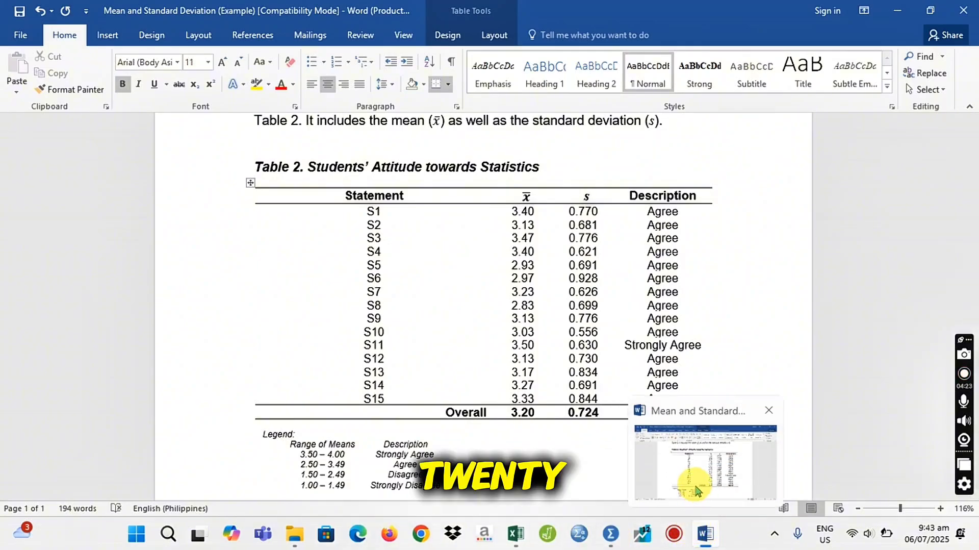
left_click(516, 533)
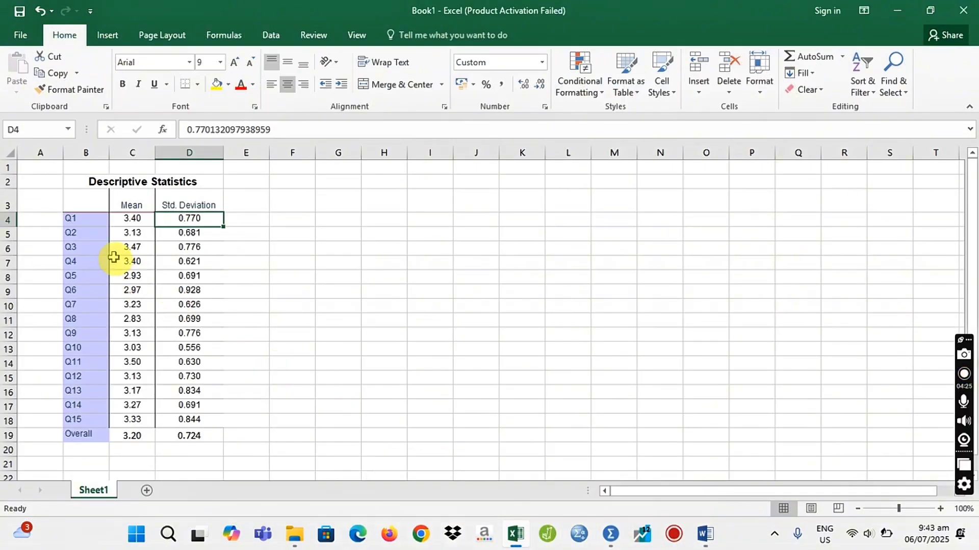
left_click(202, 438)
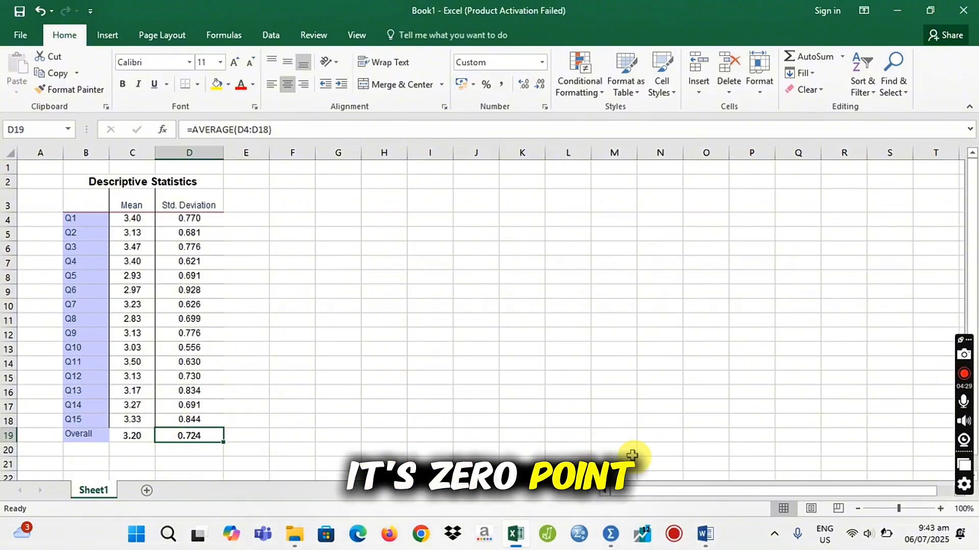
mouse_move(705, 532)
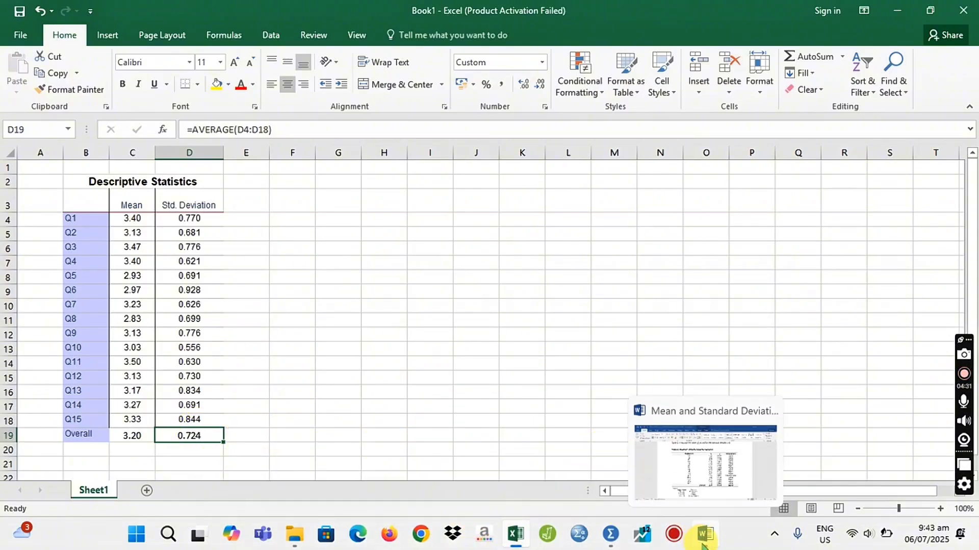
left_click(701, 461)
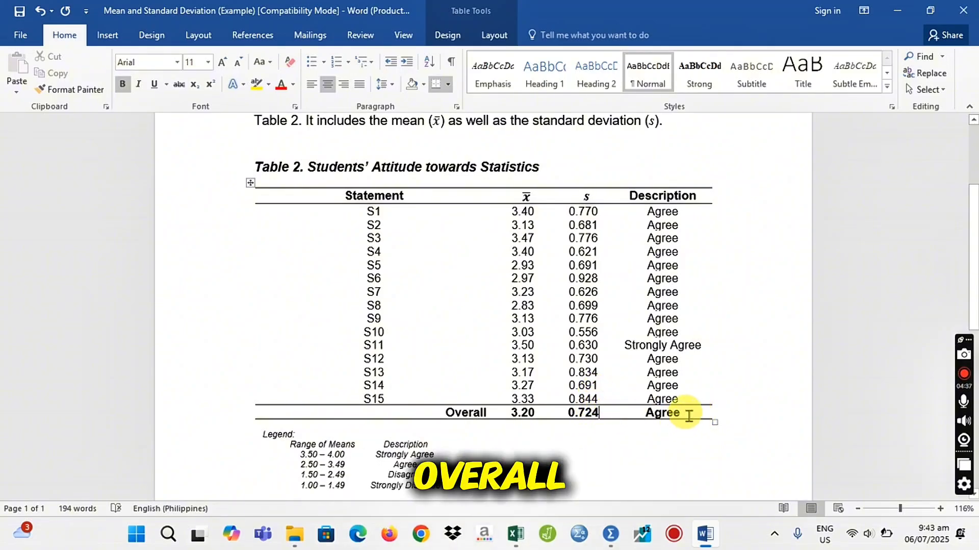
left_click(694, 412)
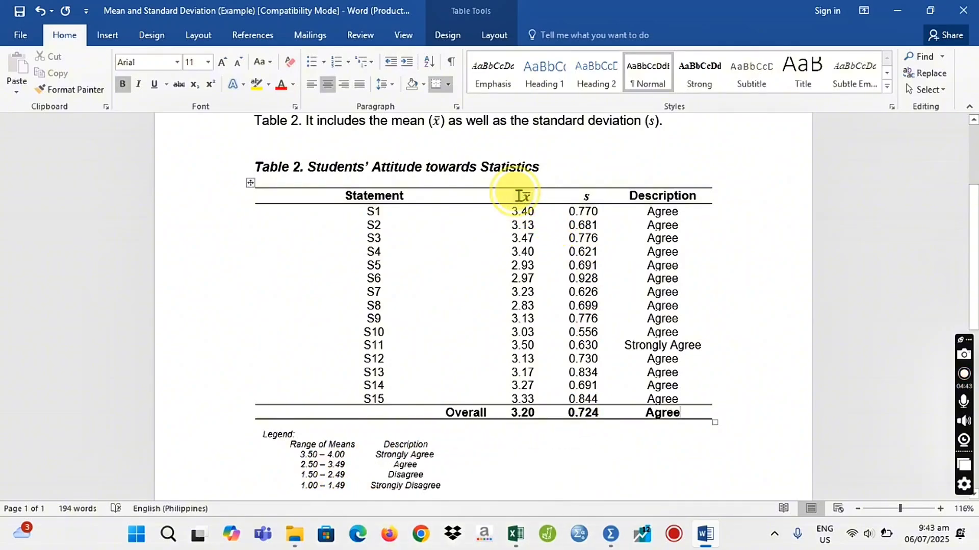
Highlight the mean and standard deviation columns of Table 2 in turn to review them.
left_click_drag(521, 195, 520, 401)
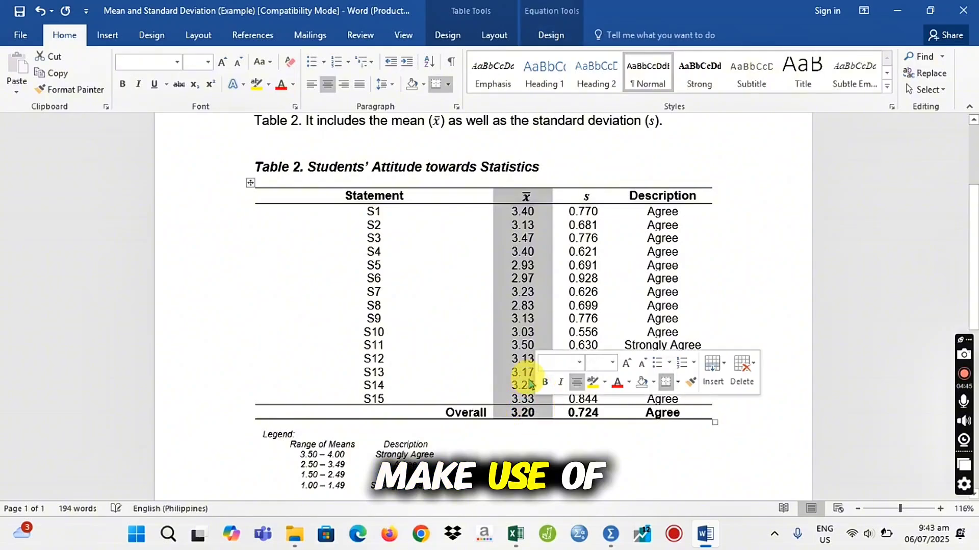
left_click_drag(577, 196, 602, 414)
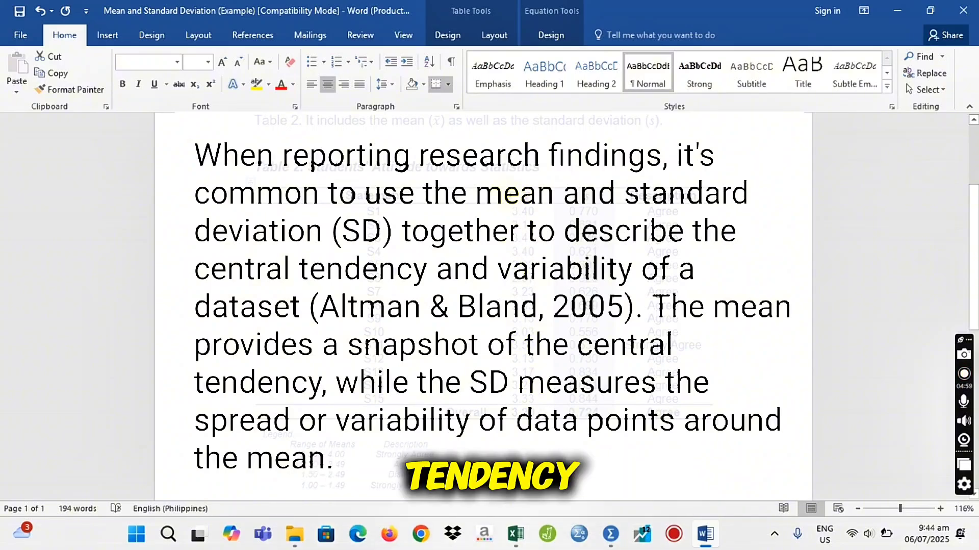
left_click(507, 194)
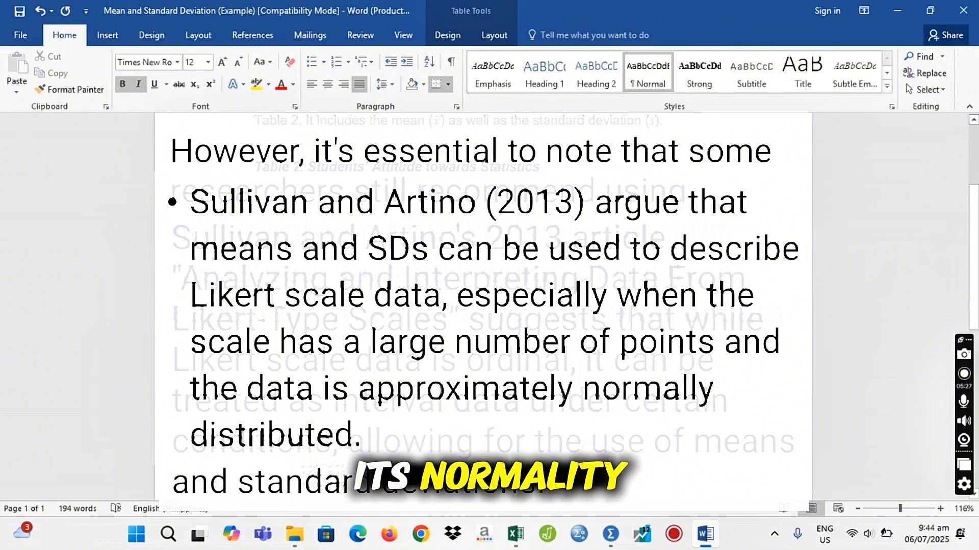
Switch to the SPSS dataset and start an Explore analysis with QMean as the dependent variable.
mouse_move(612, 539)
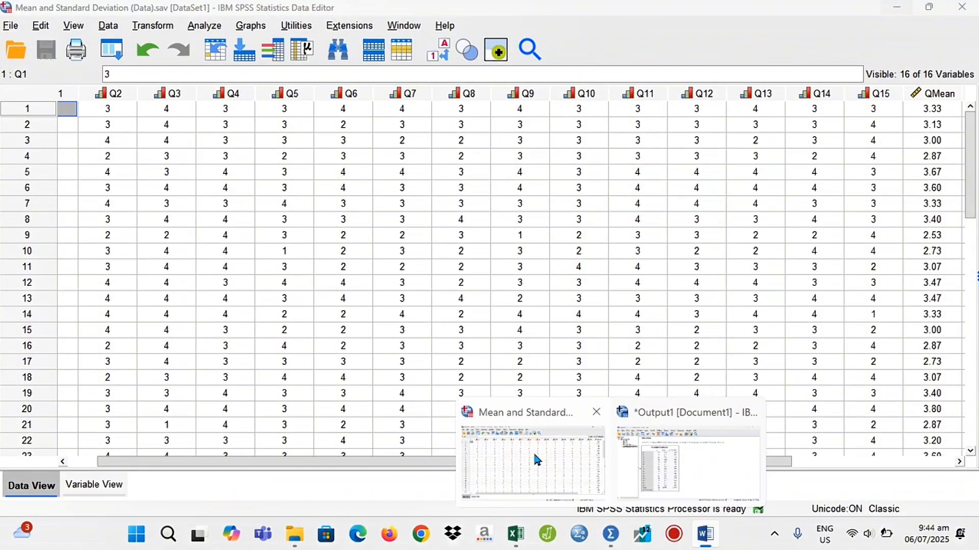
left_click(536, 455)
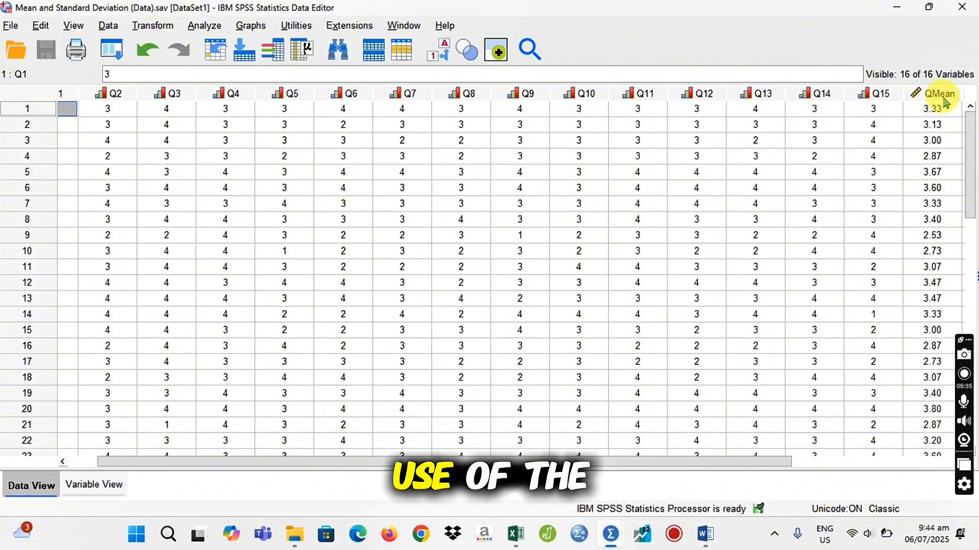
left_click(200, 30)
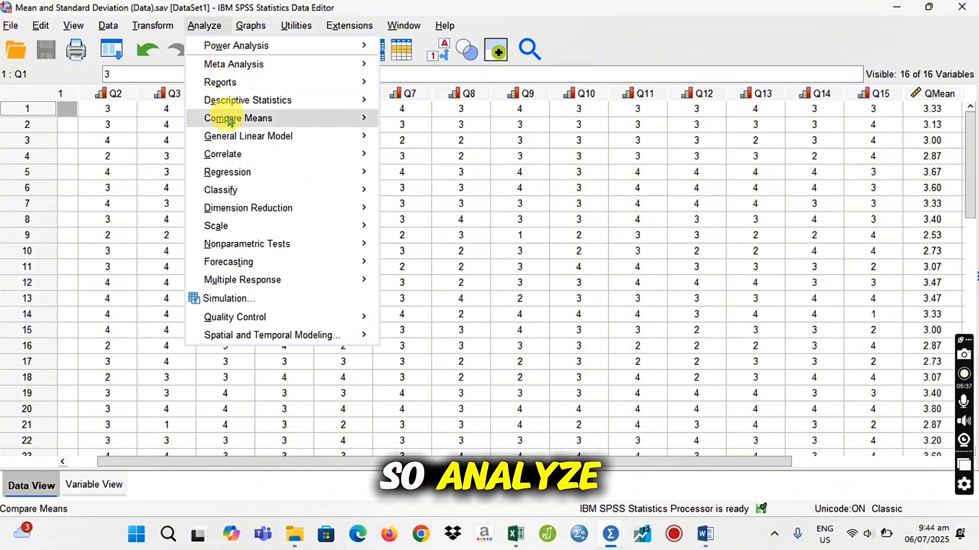
mouse_move(232, 102)
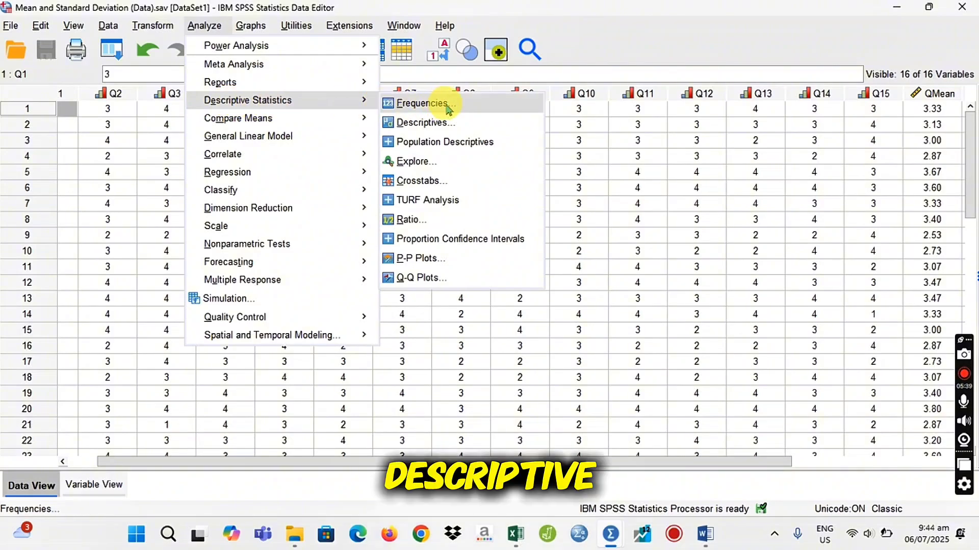
left_click(416, 164)
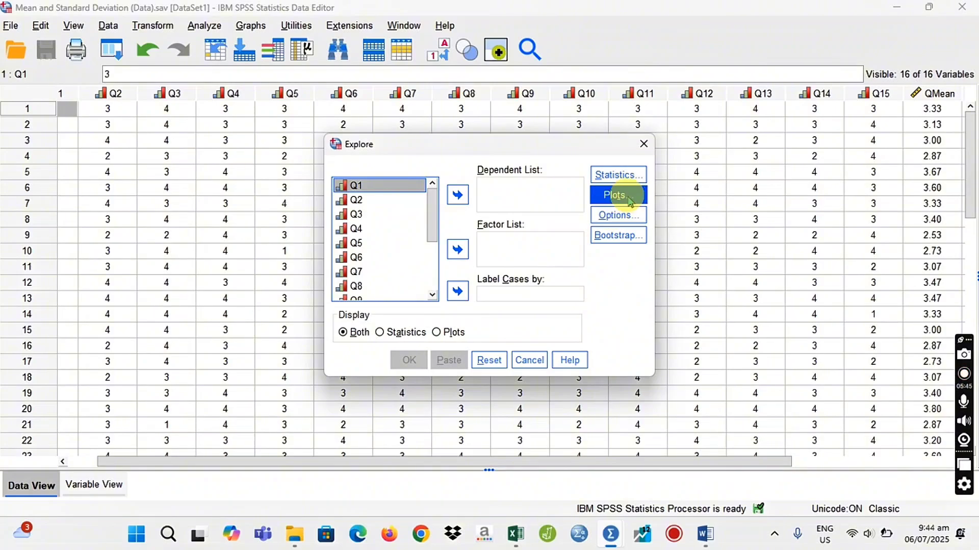
left_click_drag(432, 205, 433, 260)
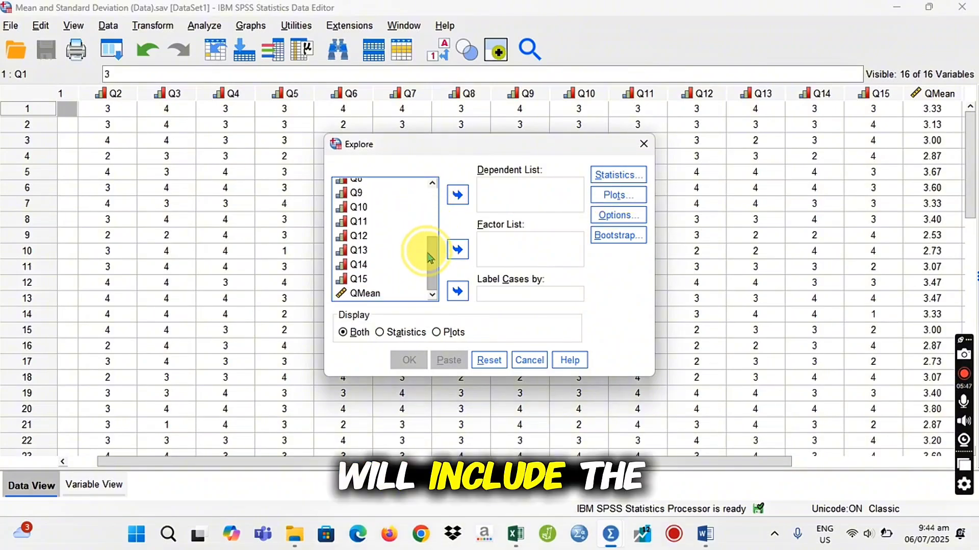
left_click(367, 294)
left_click(457, 199)
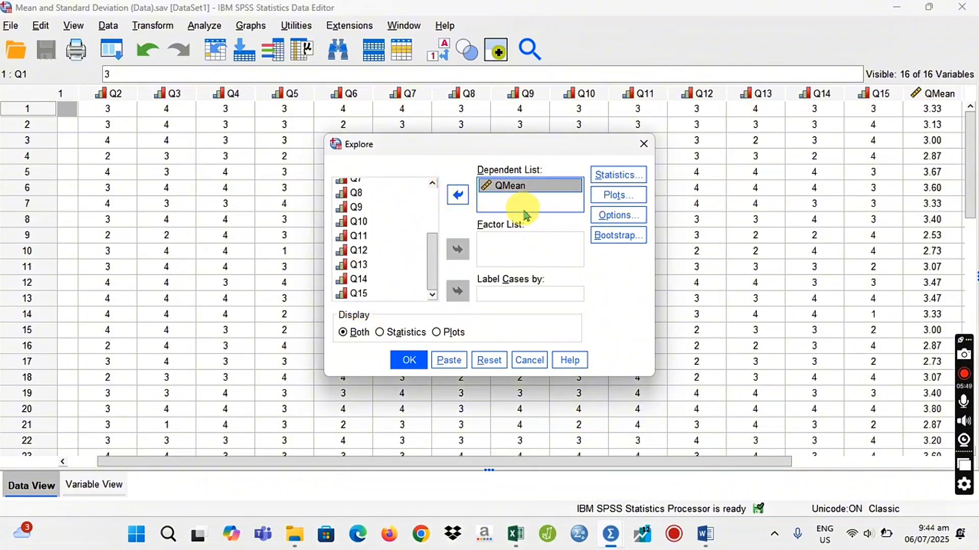
Include normality plots with tests in the Explore analysis and run it.
left_click(615, 195)
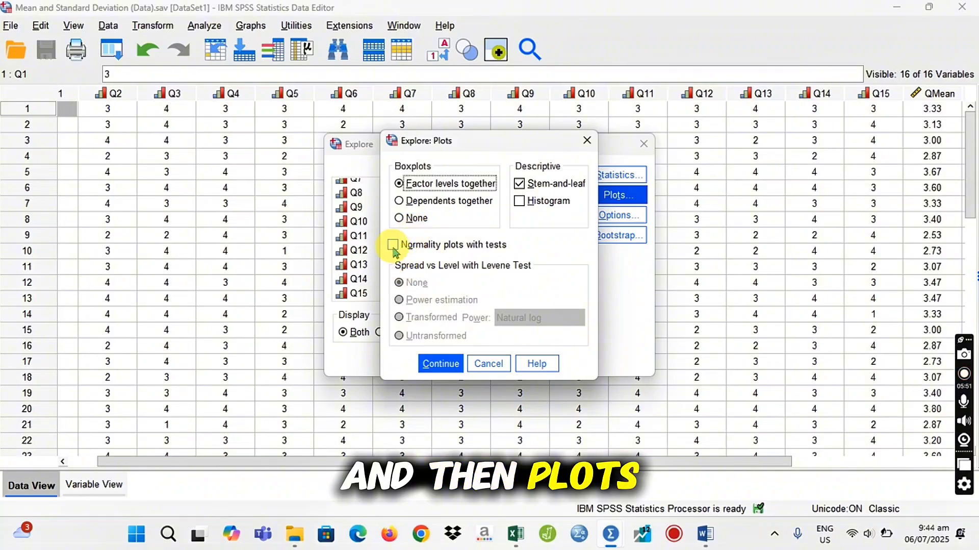
left_click(396, 245)
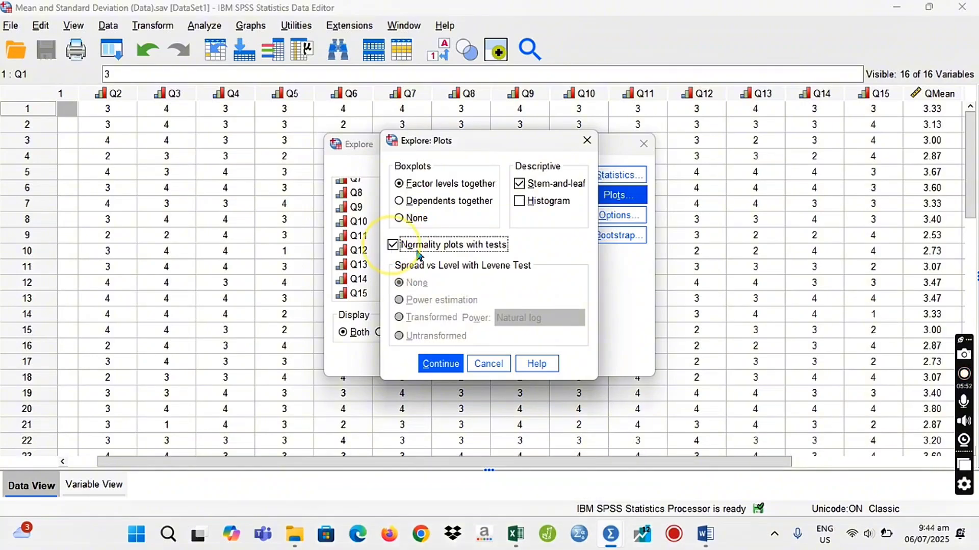
left_click(439, 362)
left_click(407, 361)
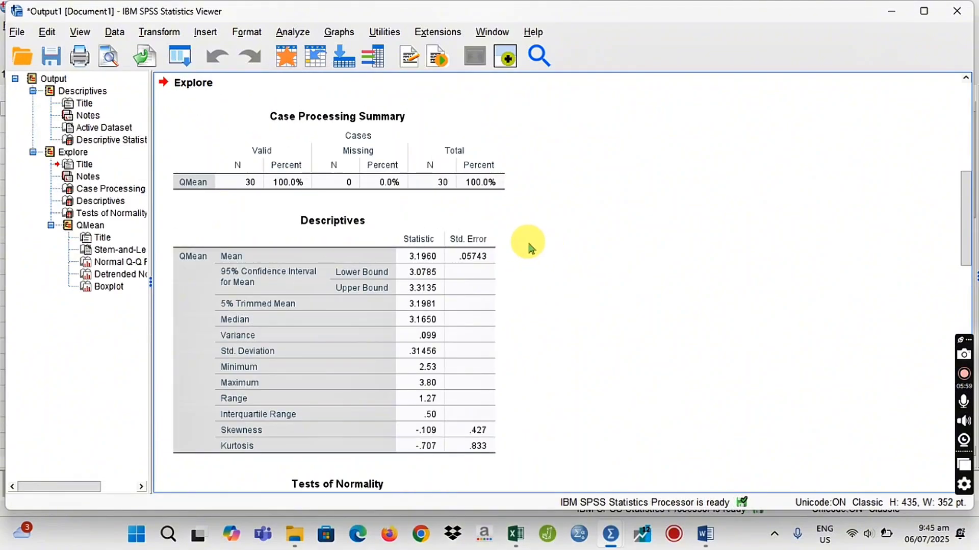
Examine the Tests of Normality for QMean, and switch to Word to review Table 2.
scroll(531, 249, "down", 3)
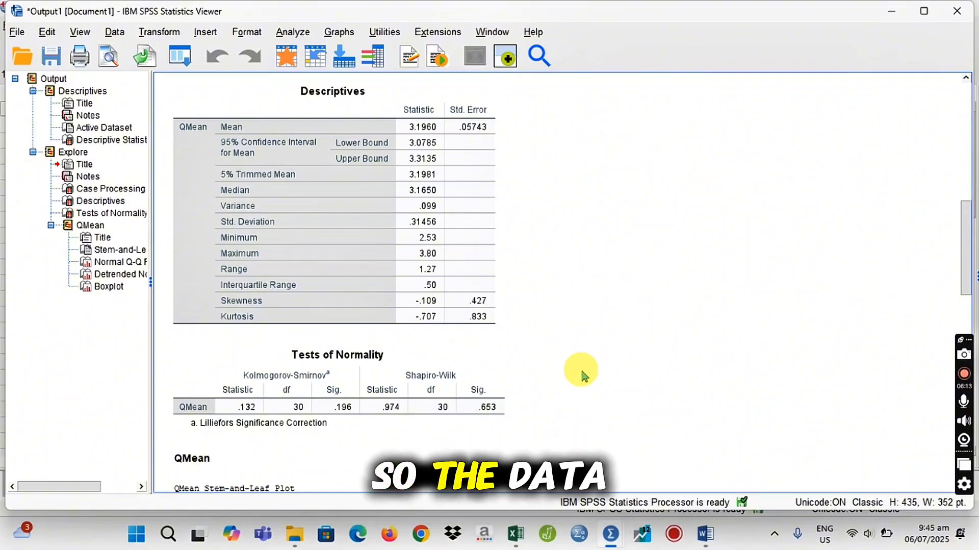
left_click(704, 535)
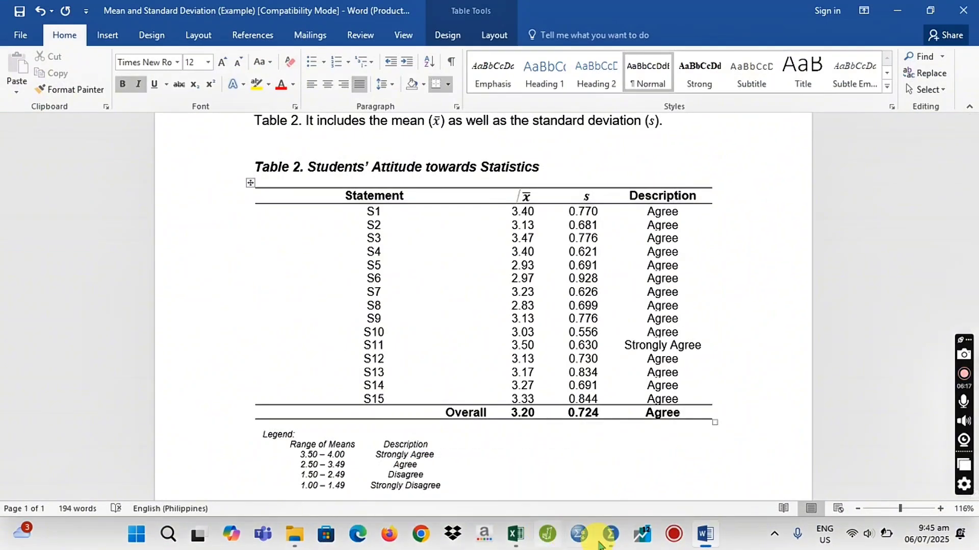
Switch back to the SPSS dataset and start another descriptive statistics analysis.
mouse_move(611, 533)
left_click(547, 459)
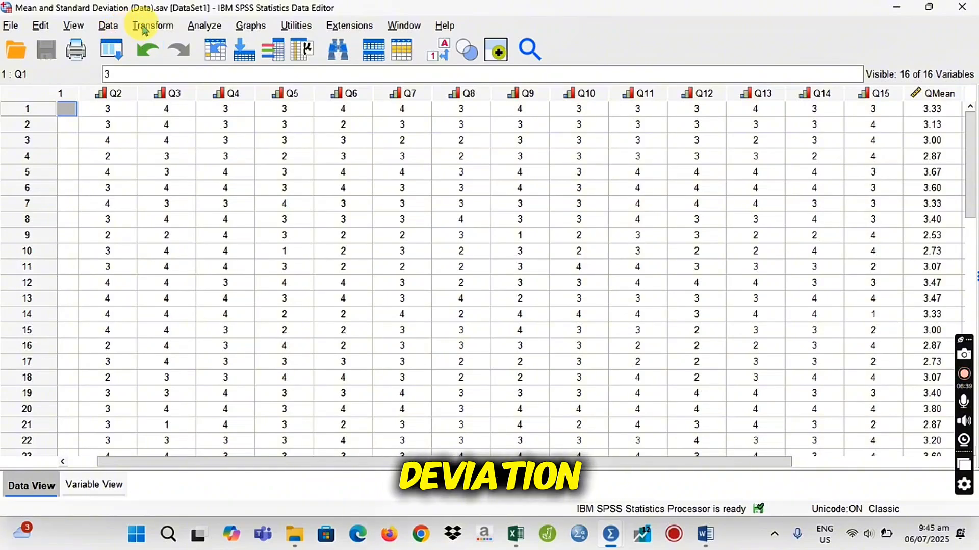
left_click(206, 26)
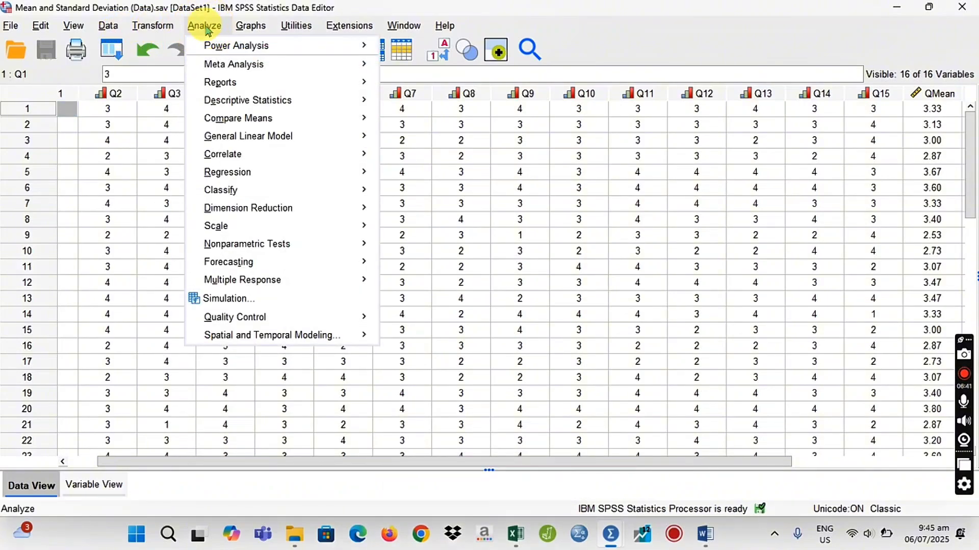
mouse_move(230, 111)
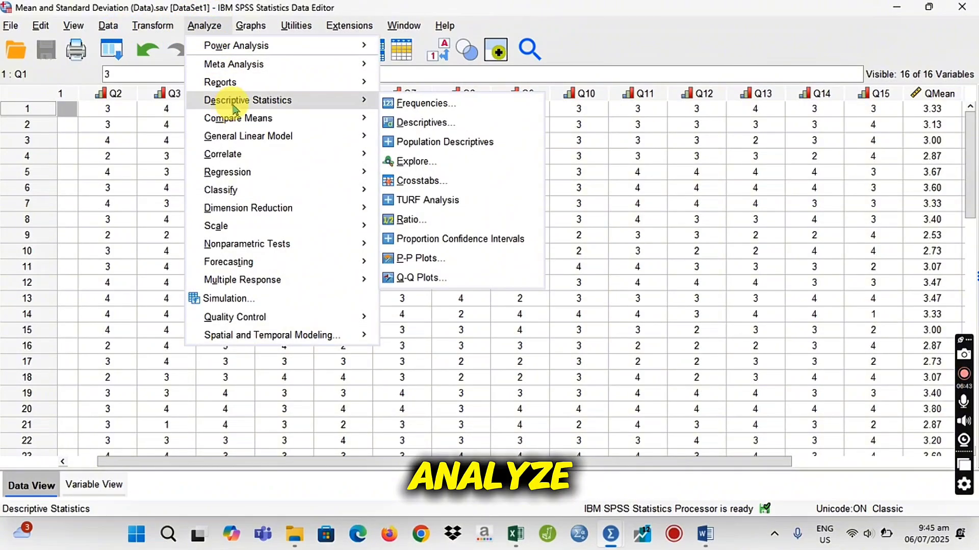